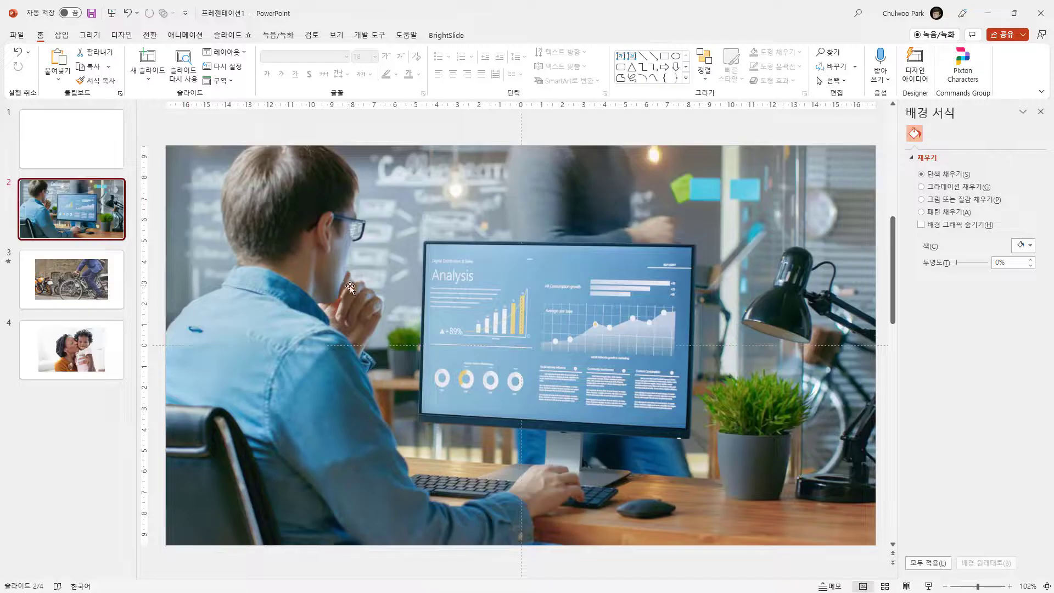
Save the office picture on slide 2 to the desktop as the JPEG file 그림1.jpg
click(360, 247)
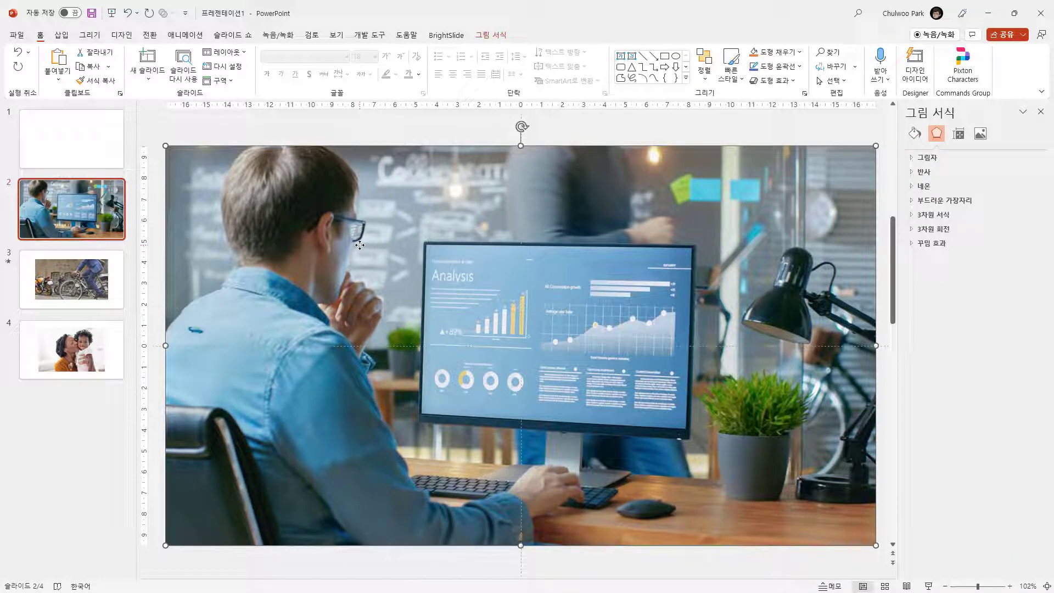
right_click(408, 202)
click(493, 199)
right_click(492, 199)
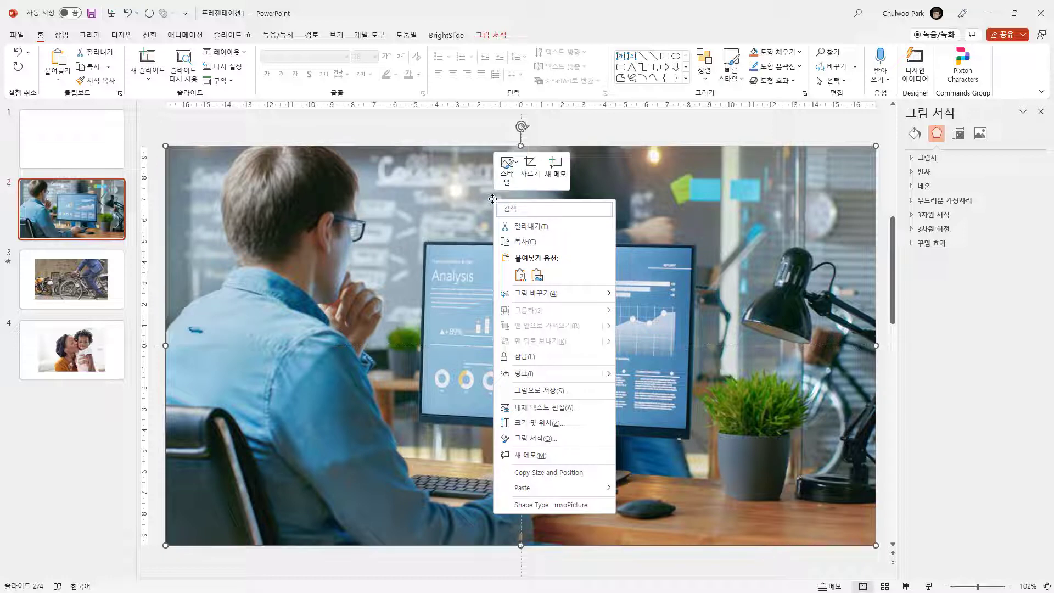
click(561, 390)
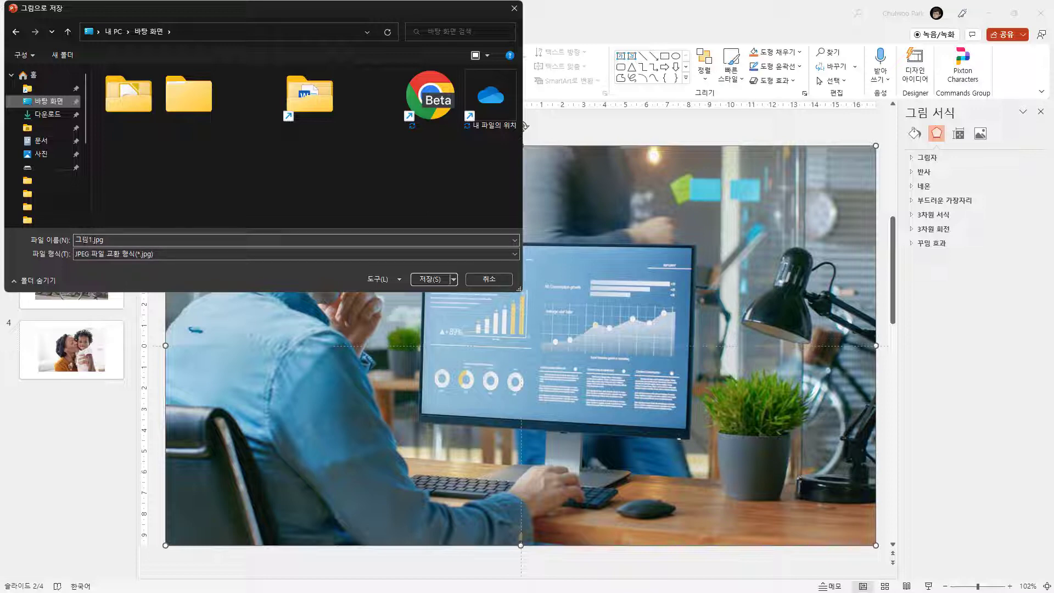
click(437, 278)
Go to slide 3 and select the bicycle video
scroll(438, 275, down, 1)
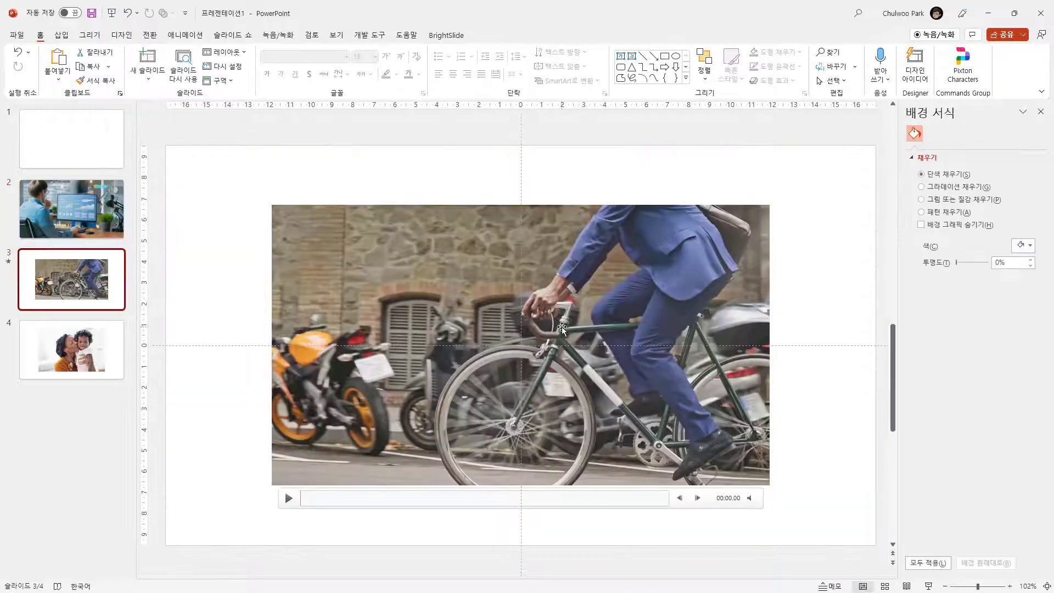
click(493, 328)
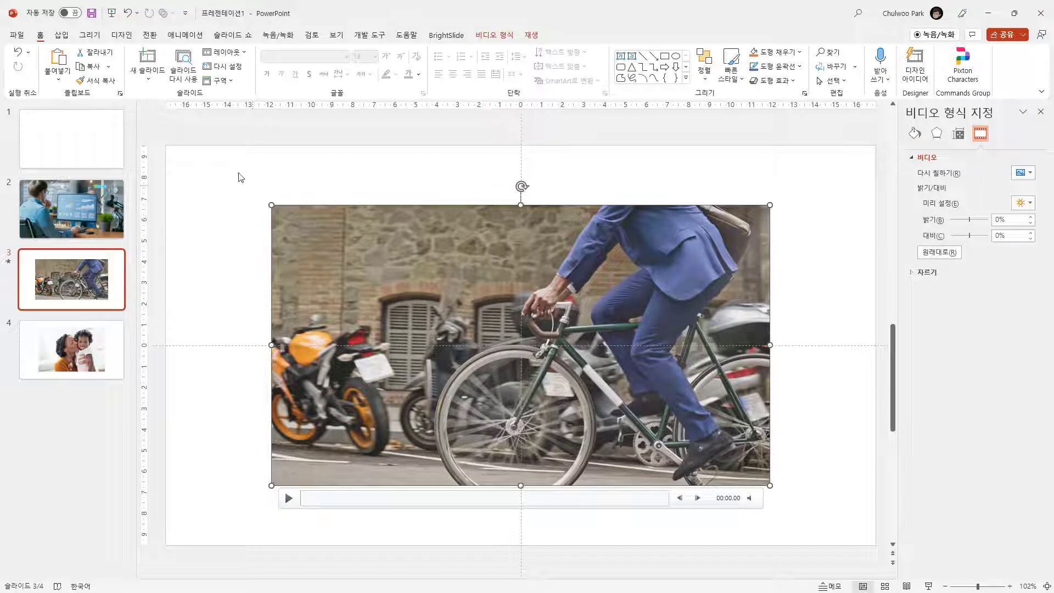
click(61, 35)
click(133, 68)
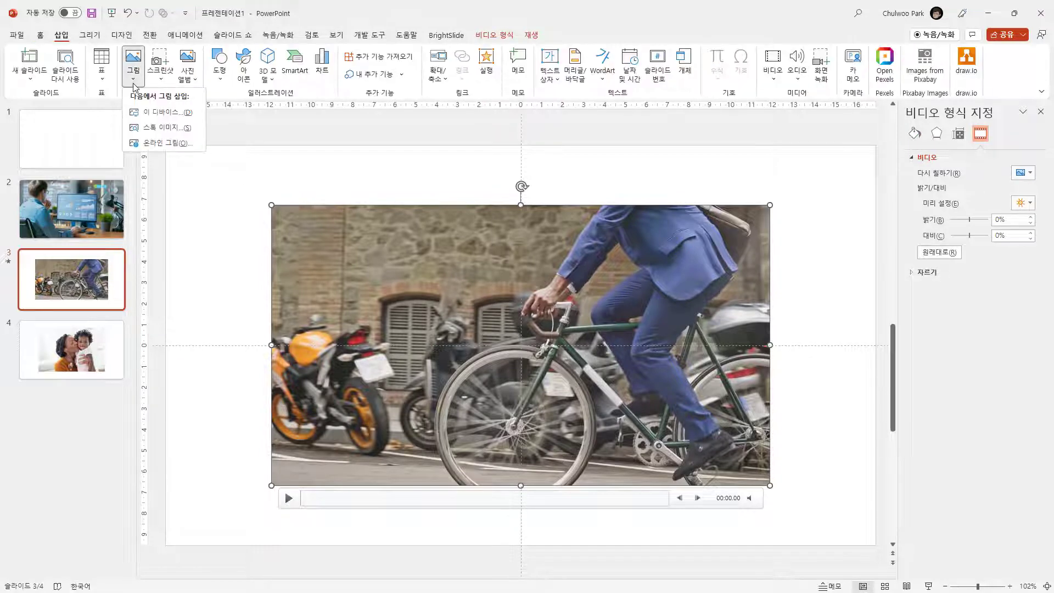
click(203, 281)
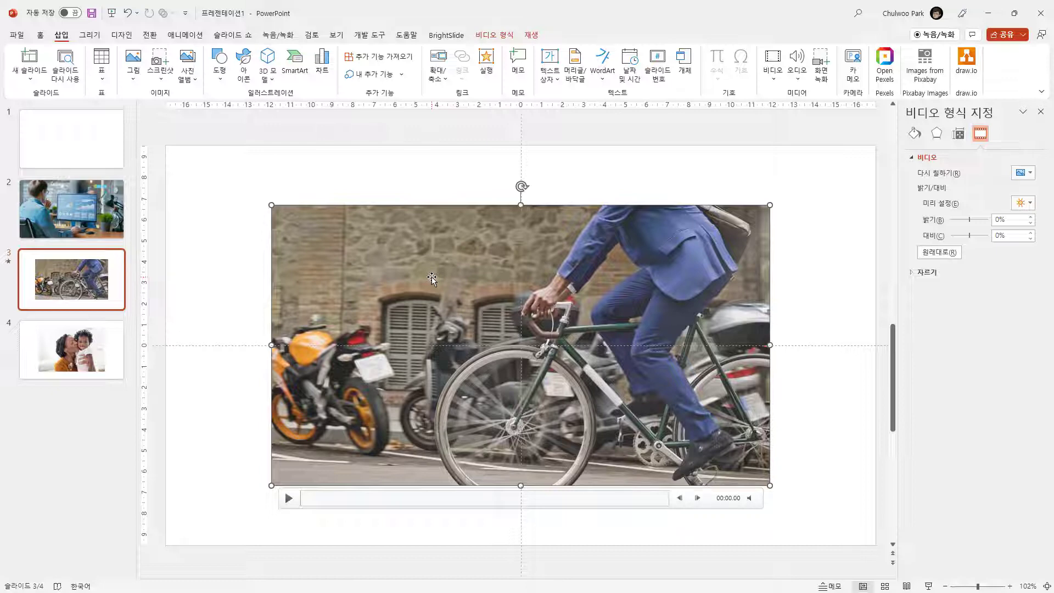
Save the bicycle video on slide 3 to the desktop as the media file 미디어1.mp4
right_click(457, 268)
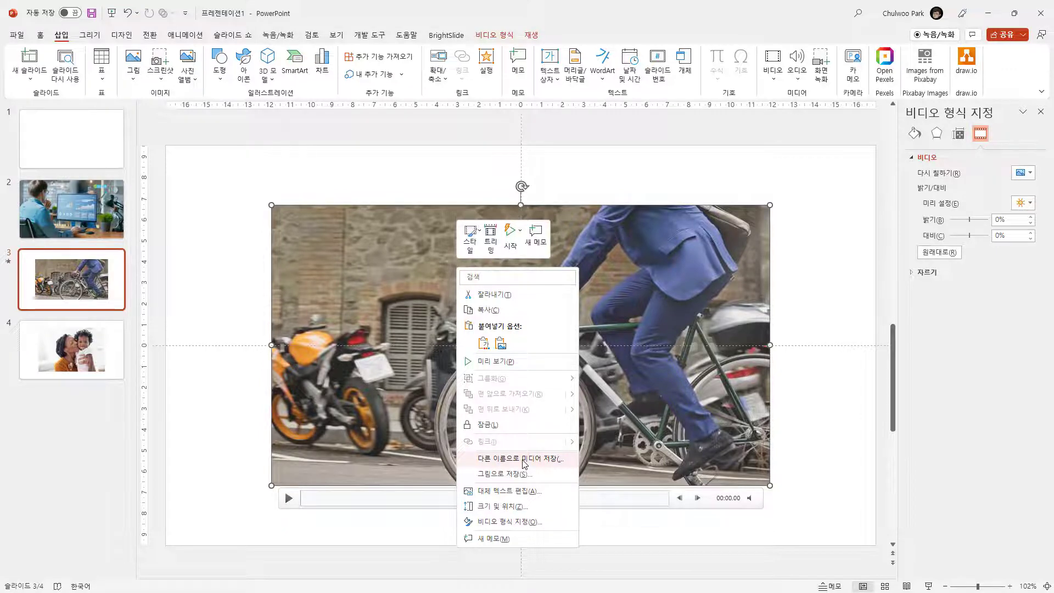
click(524, 460)
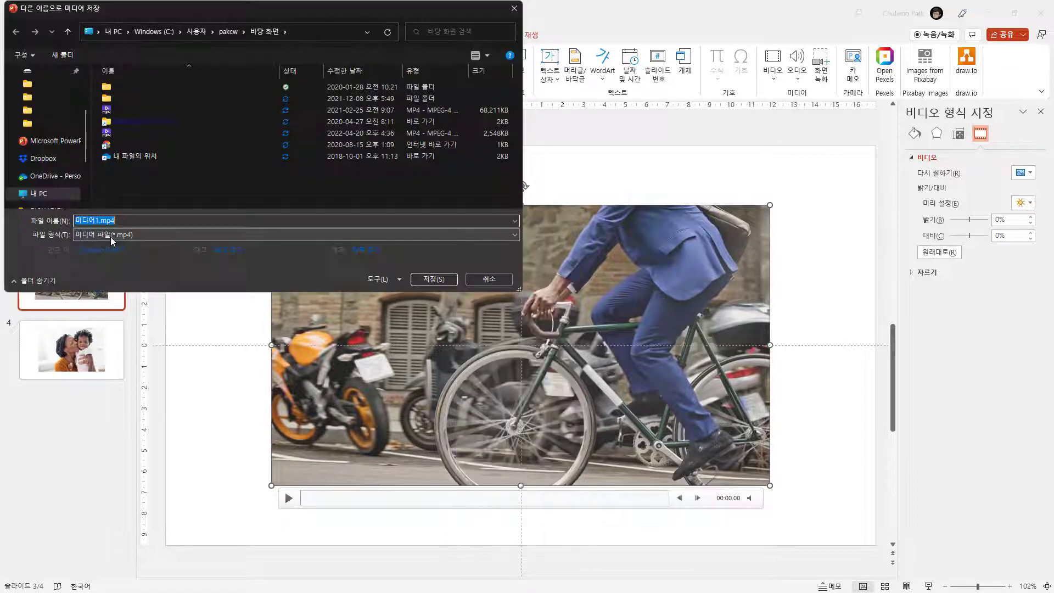
click(435, 279)
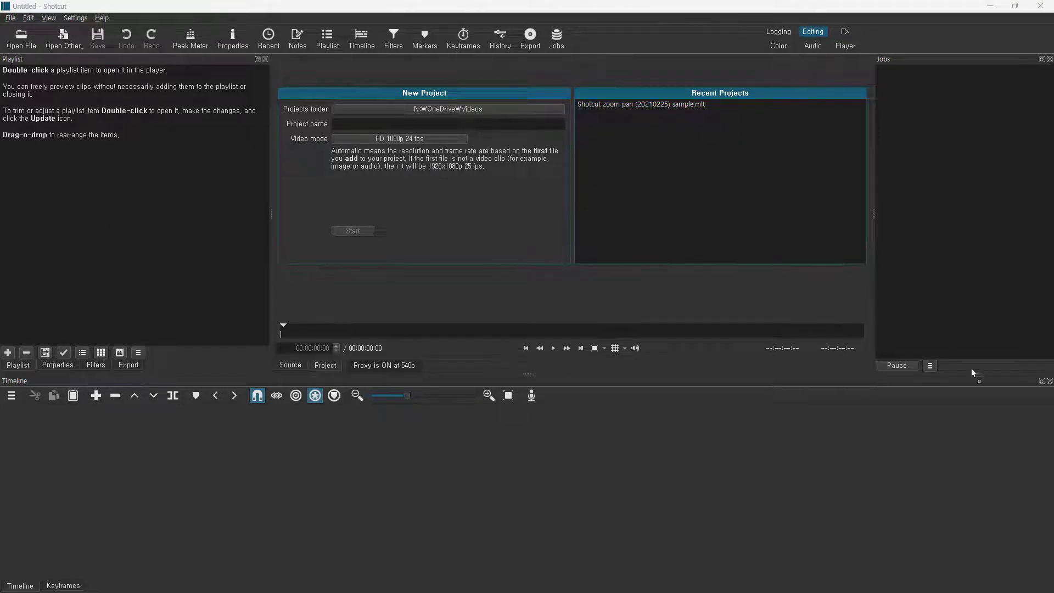
Switch to Shotcut, add 그림1.jpg to the playlist and place it at the start of a timeline video track
drag(377, 261, 108, 186)
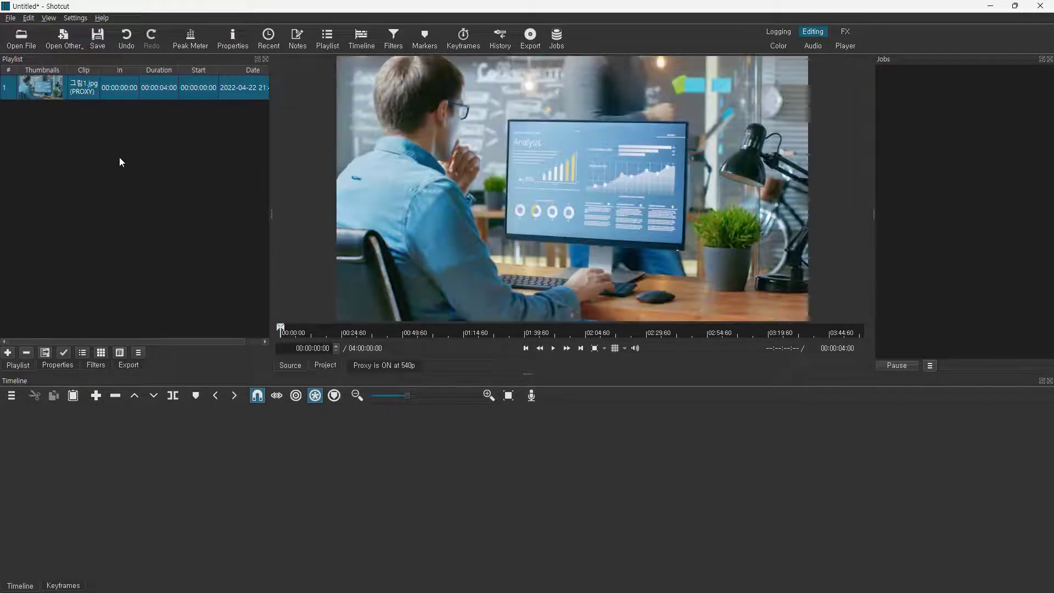
drag(83, 88, 445, 447)
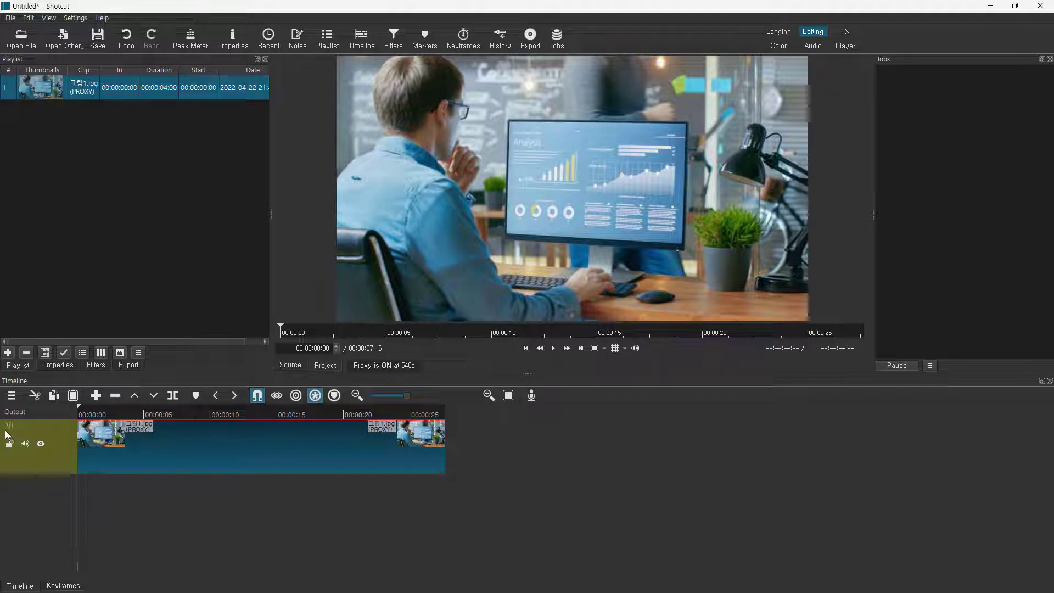
Add a second video track above V1 in the timeline
right_click(54, 462)
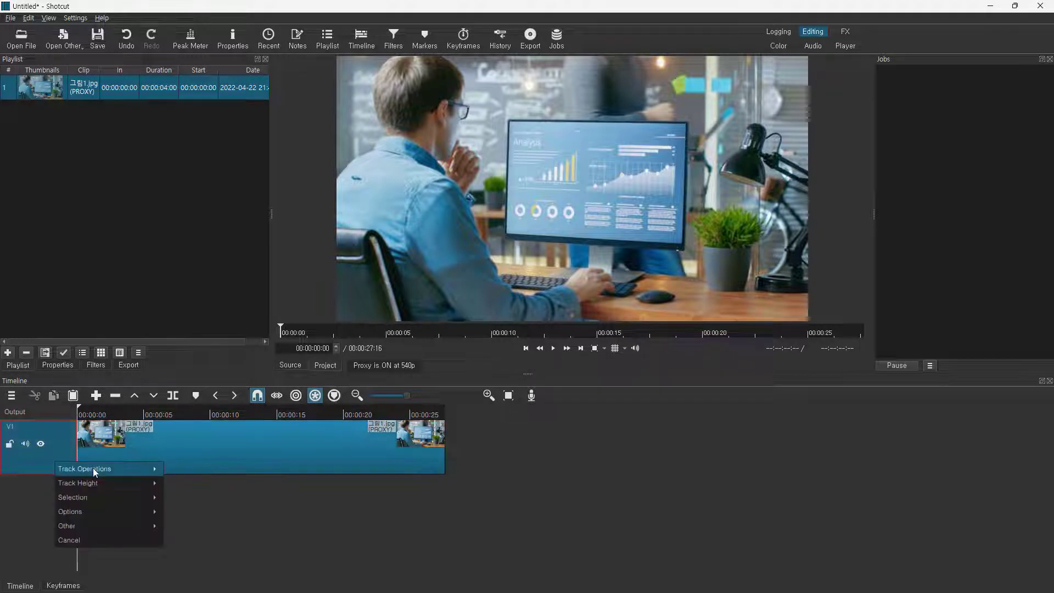
mouse_move(94, 469)
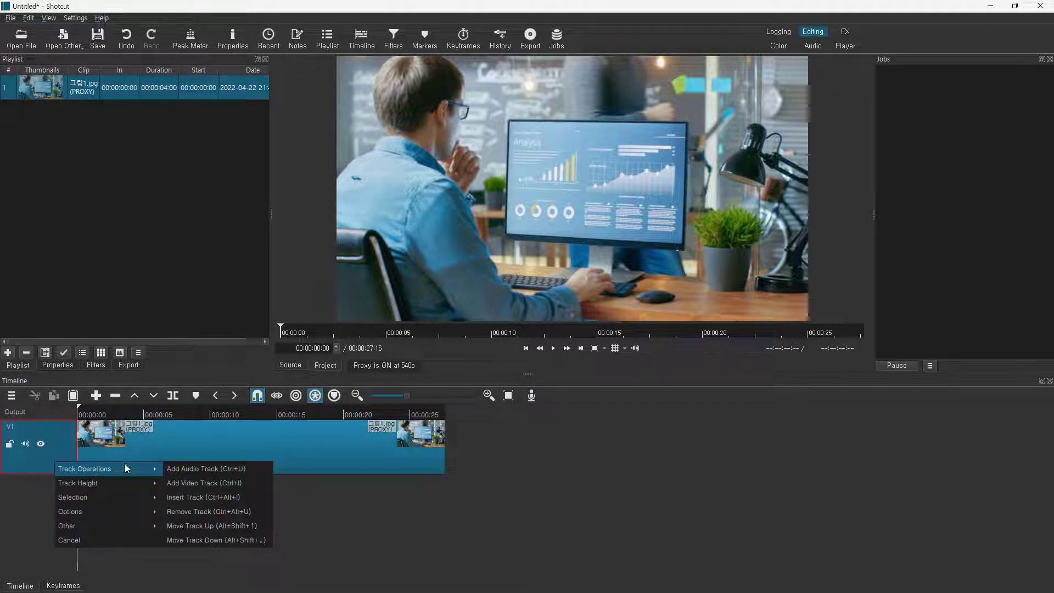
click(232, 484)
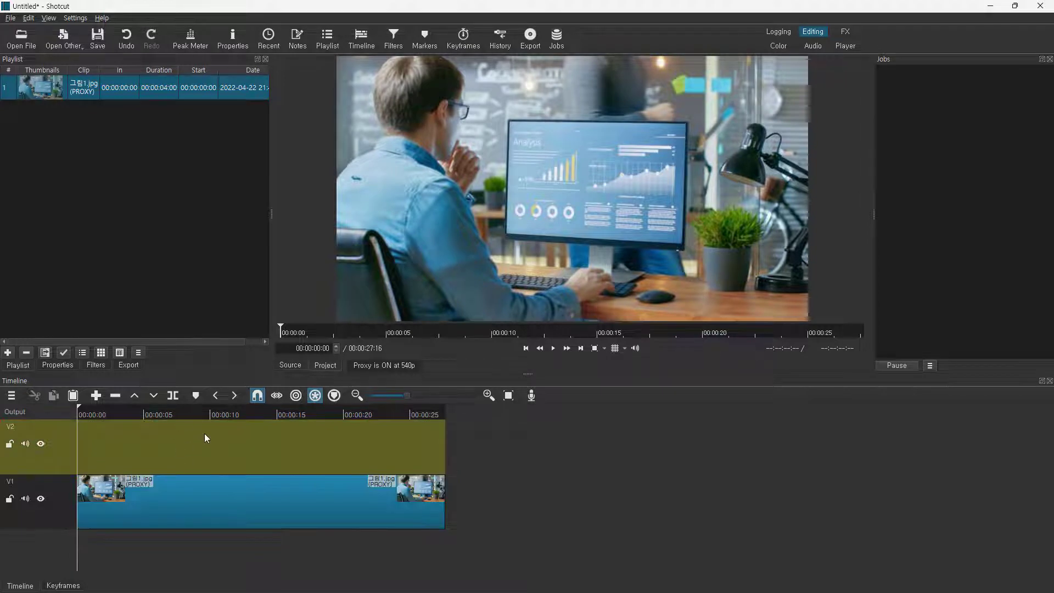
Import 미디어1.mp4, place it at the start of track V2, and trim the V1 image clip to the video's length
drag(811, 367, 113, 200)
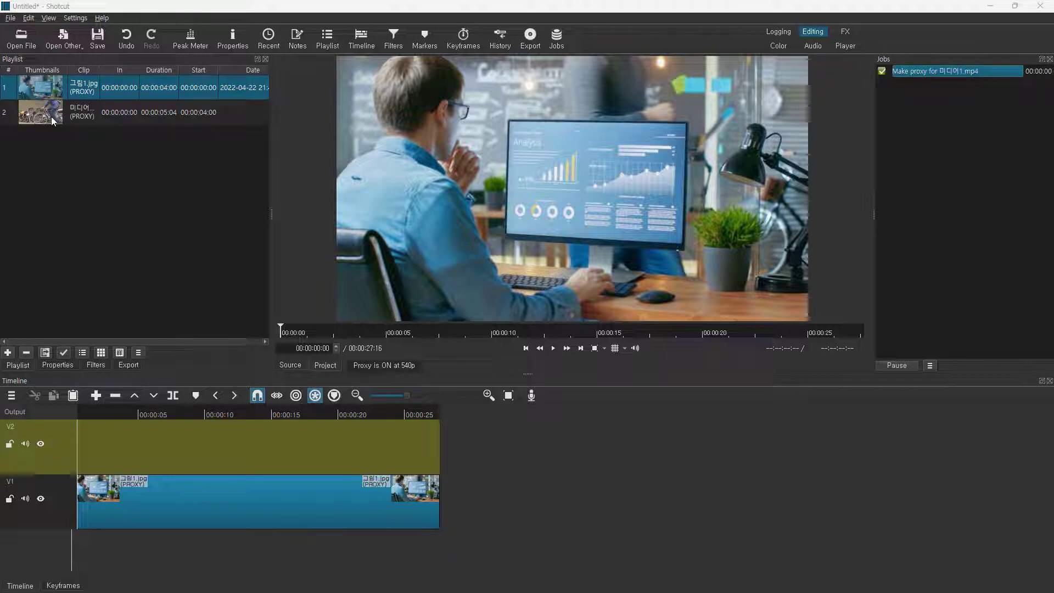
drag(51, 117, 90, 459)
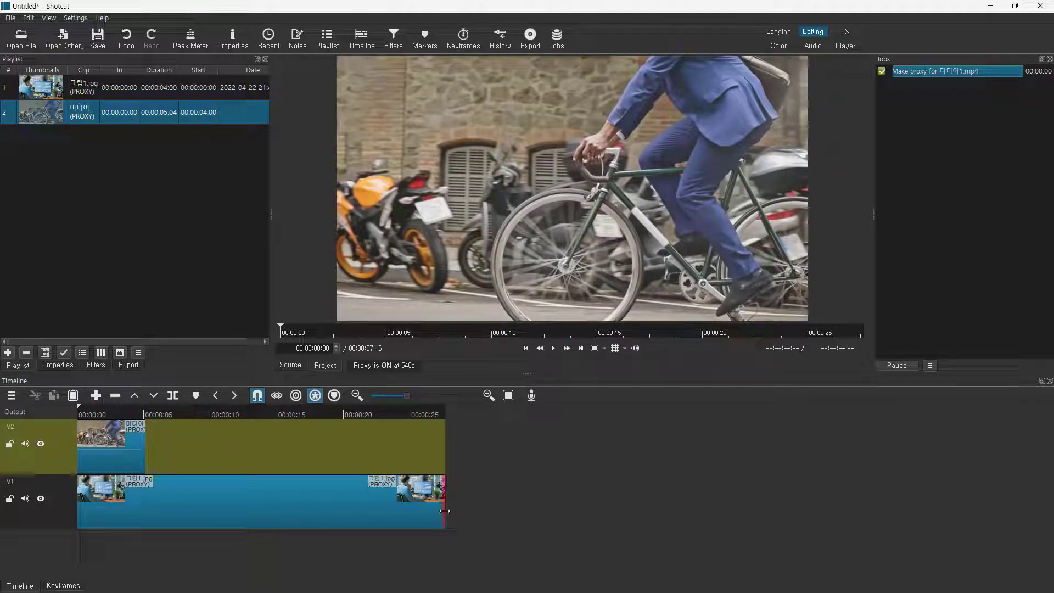
drag(441, 510, 145, 508)
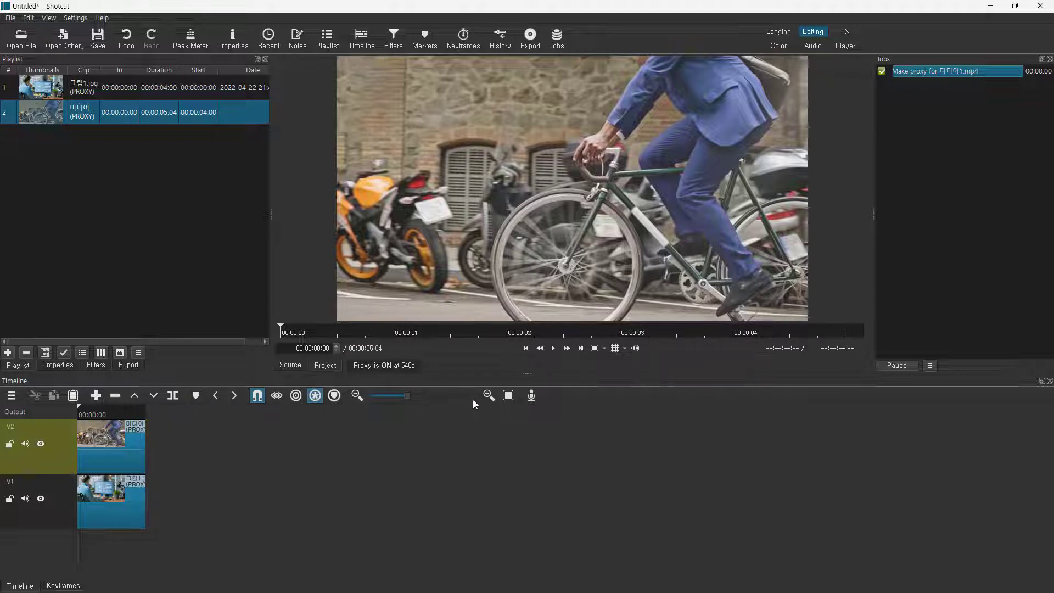
click(507, 396)
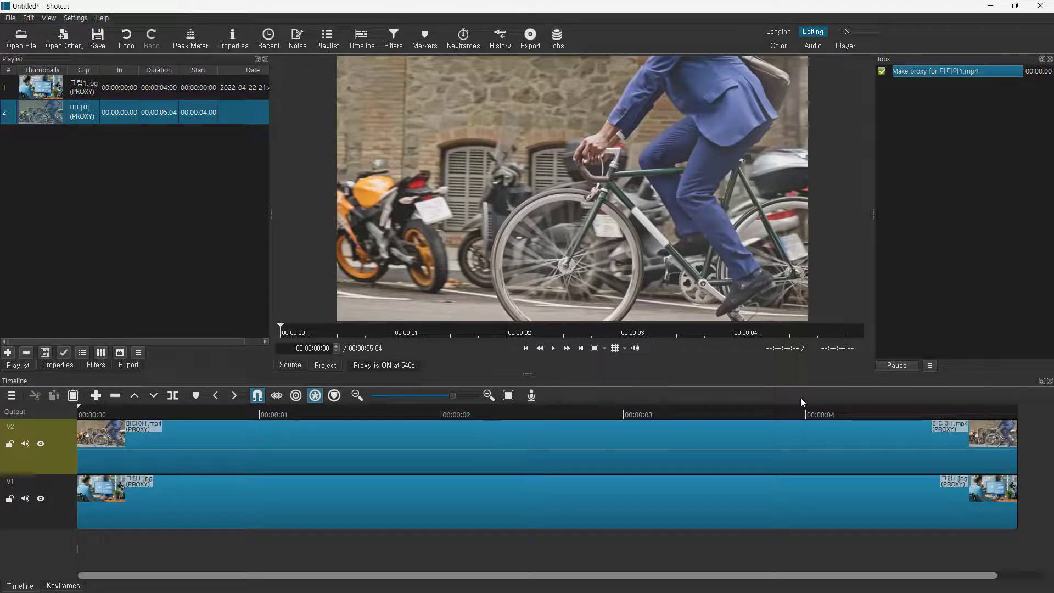
Scrub and play through the stacked clips to examine how the V2 video covers the V1 image
click(139, 409)
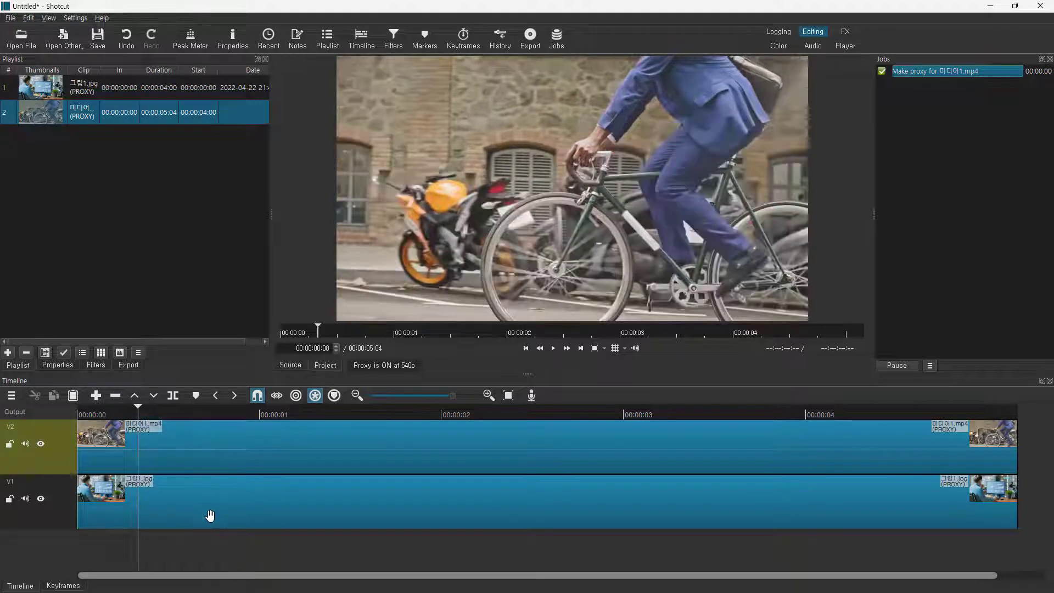
click(209, 509)
click(212, 455)
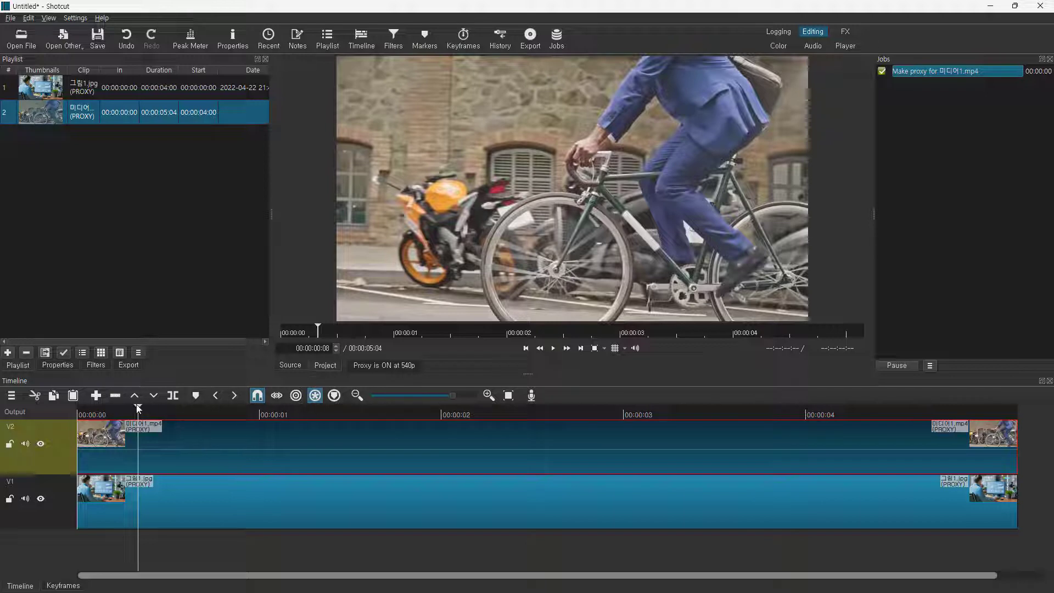
drag(137, 411, 327, 411)
click(387, 412)
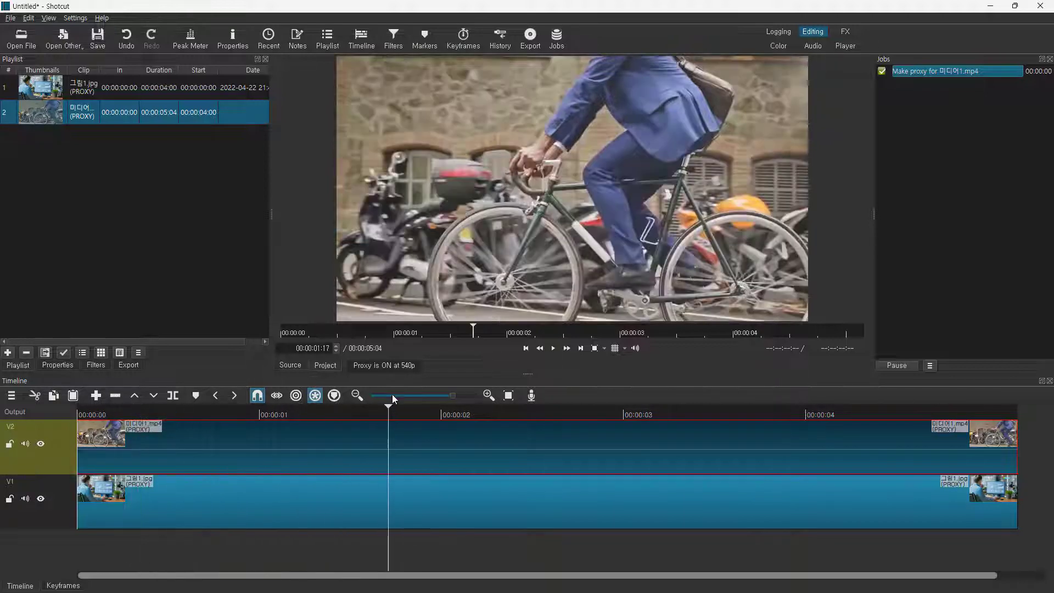
click(553, 348)
click(554, 349)
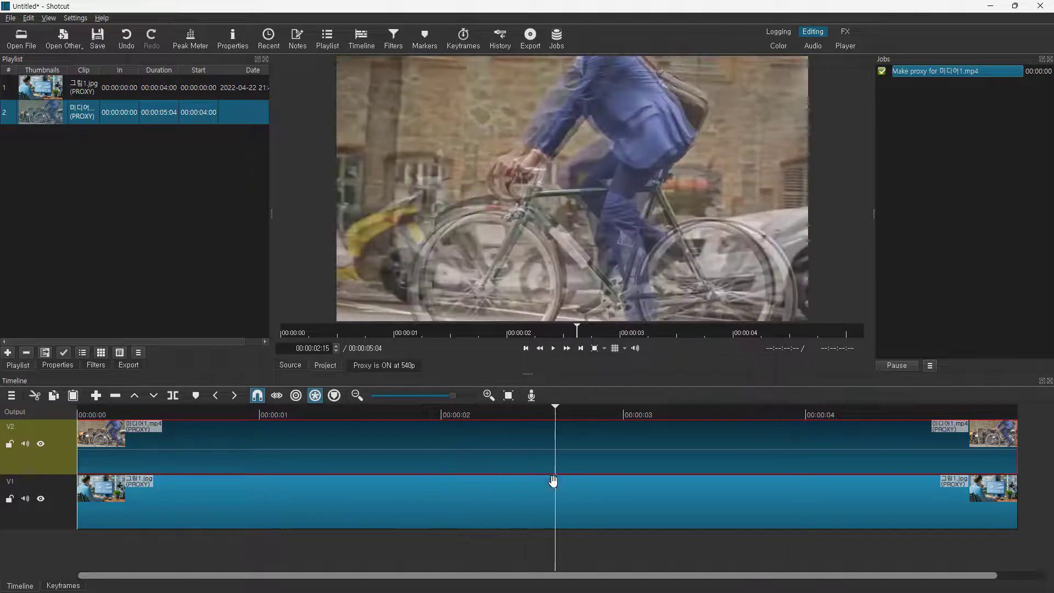
click(513, 513)
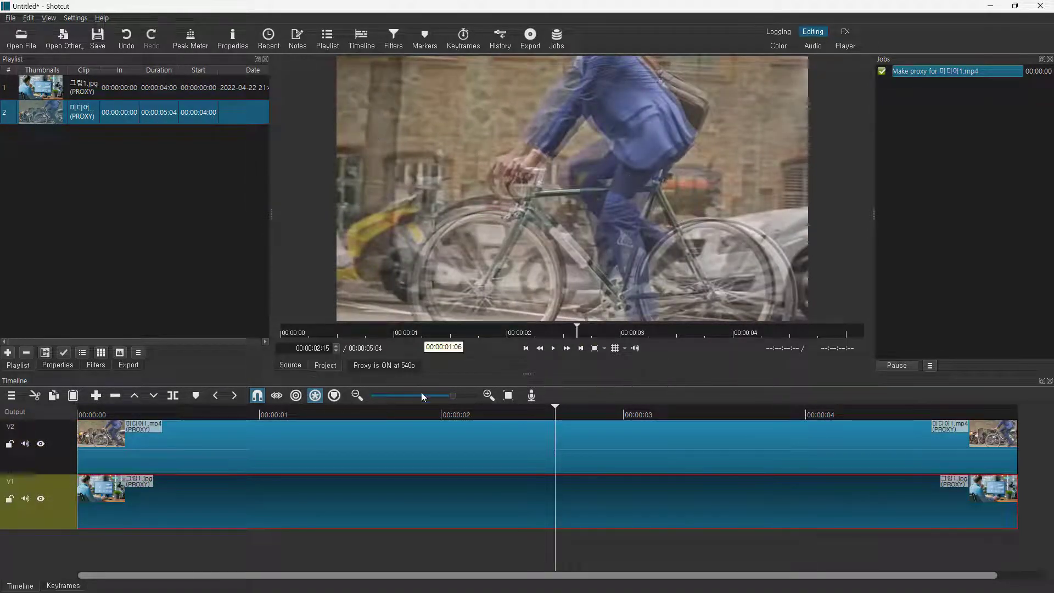
Apply the Corner Pin video filter to the 미디어1.mp4 clip on track V2
click(376, 450)
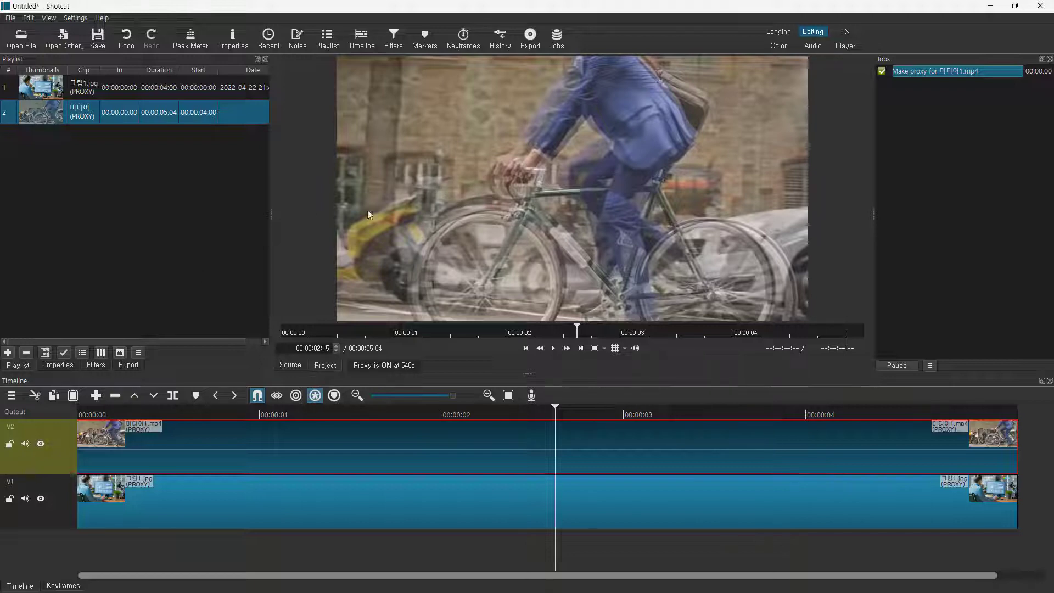
click(89, 366)
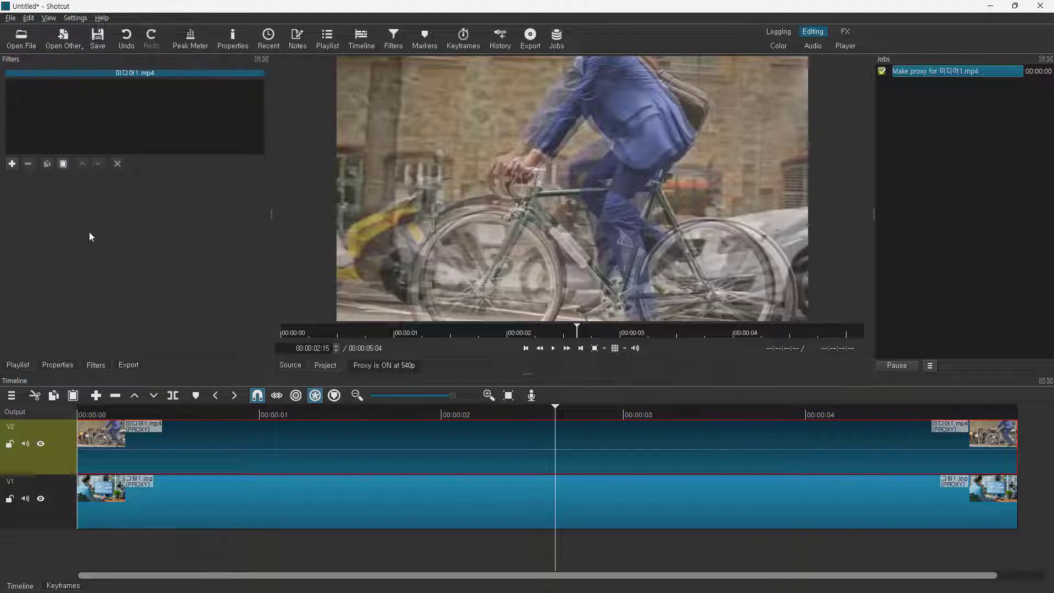
click(12, 165)
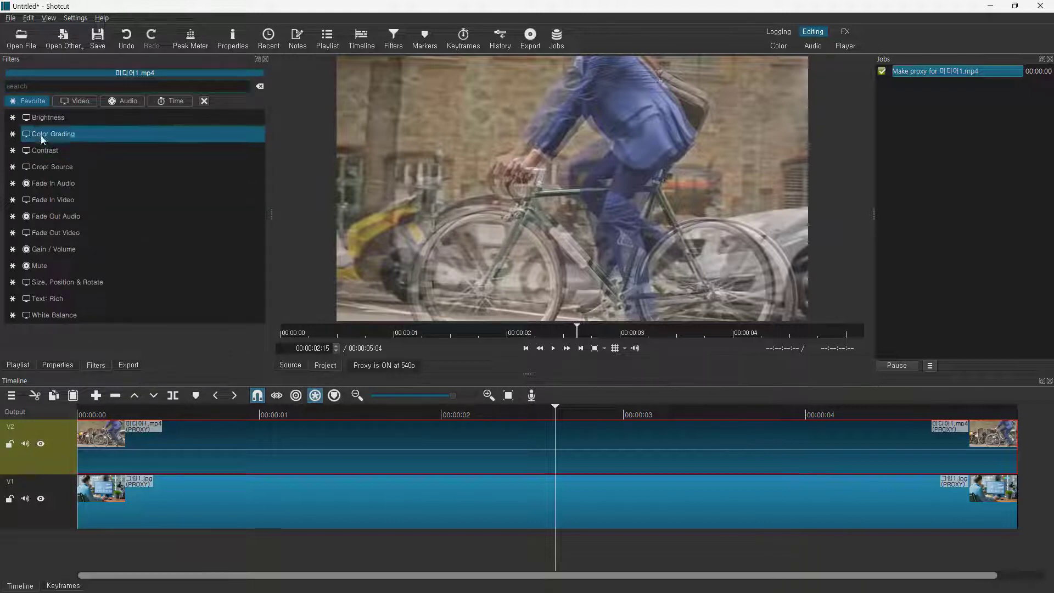
click(80, 99)
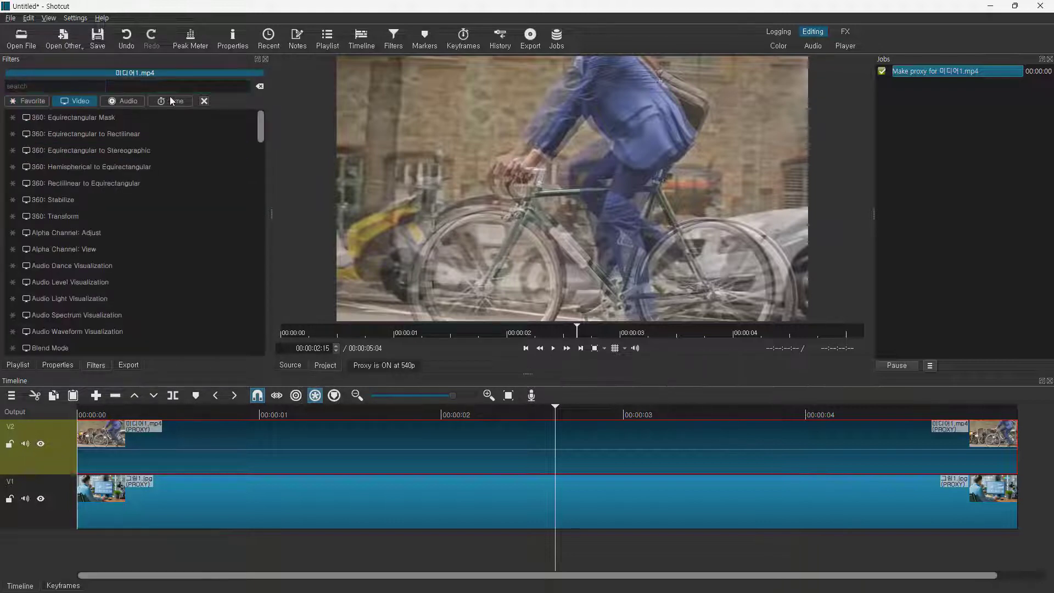
drag(261, 123, 260, 165)
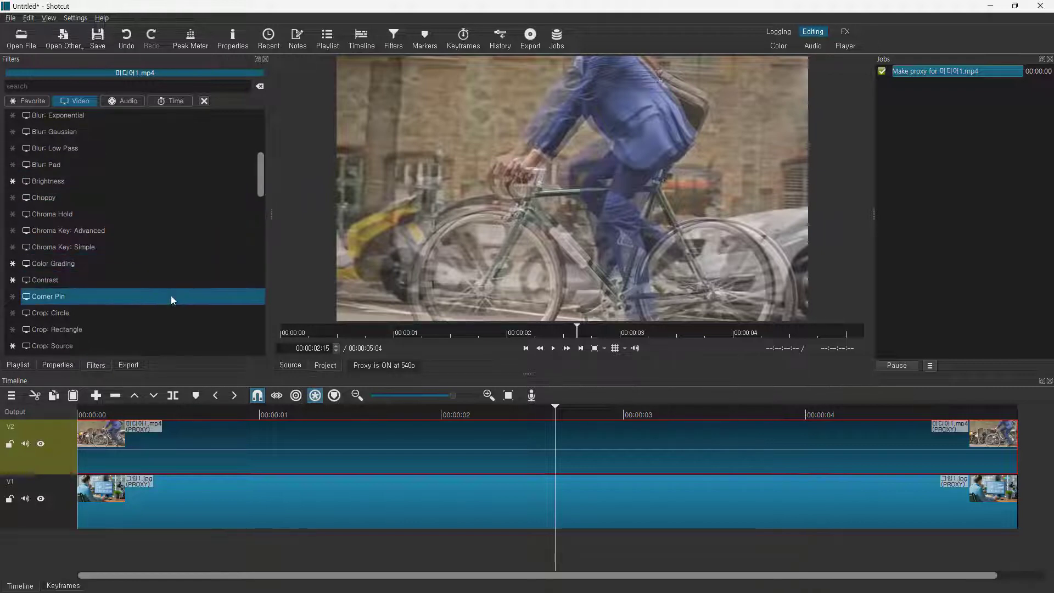
click(32, 297)
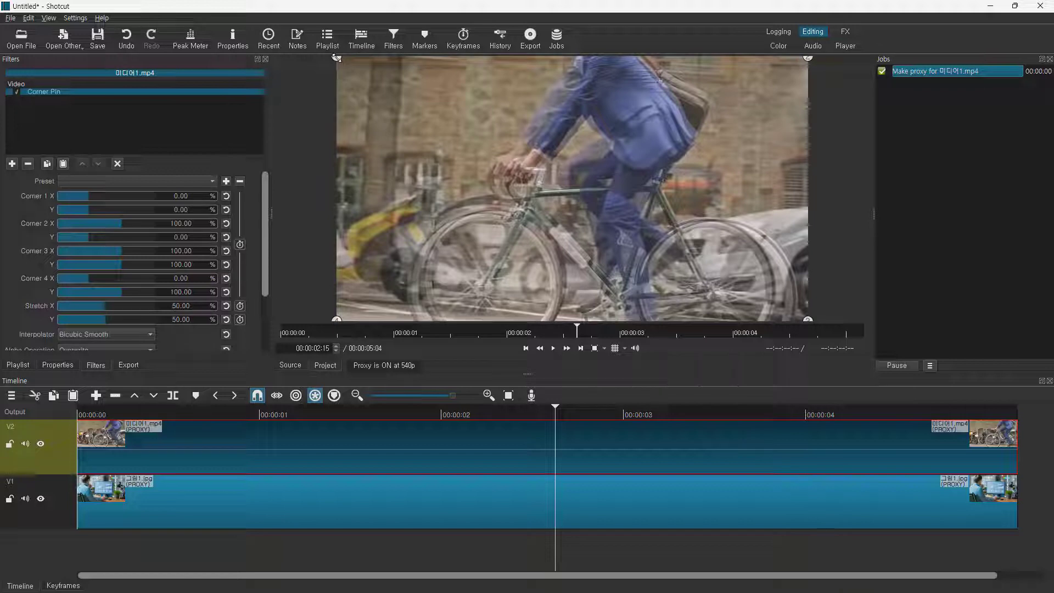
Pull all four Corner Pin points of the bicycle video inward so it roughly overlaps the monitor in the office image
drag(355, 76, 458, 143)
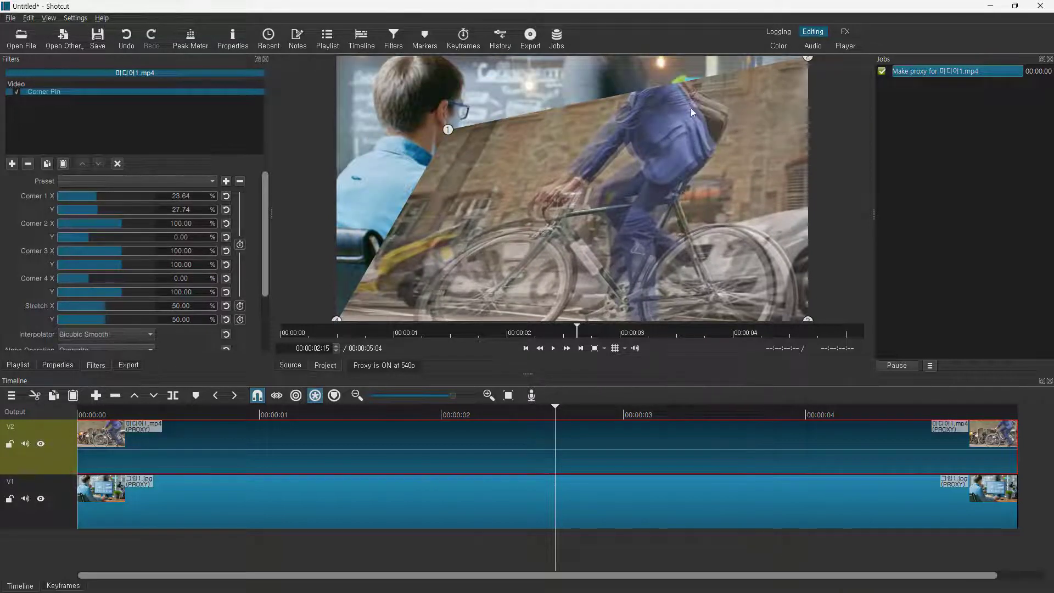
drag(808, 57, 713, 146)
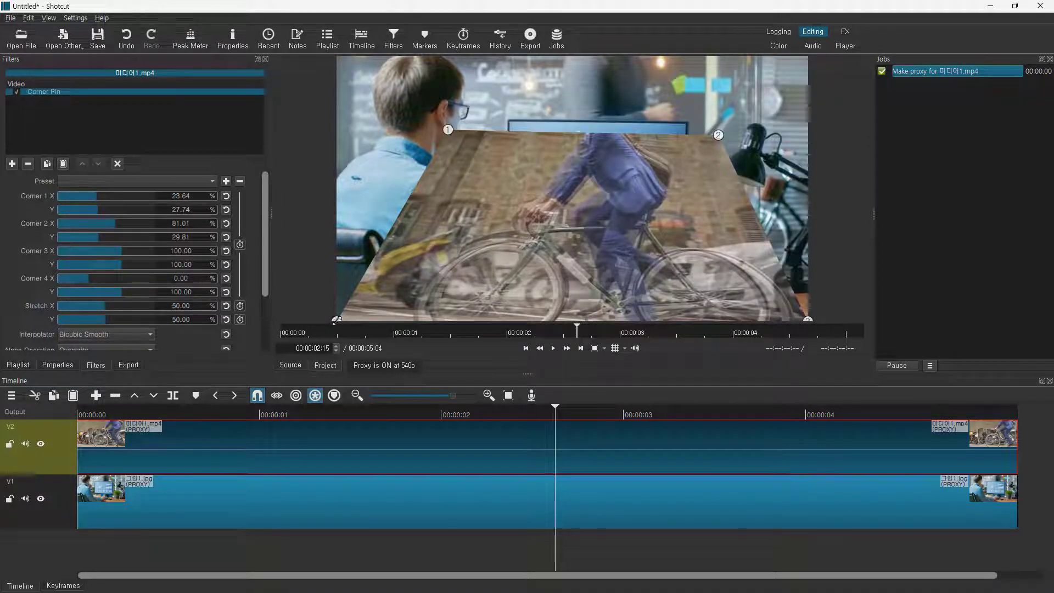
drag(336, 320, 439, 252)
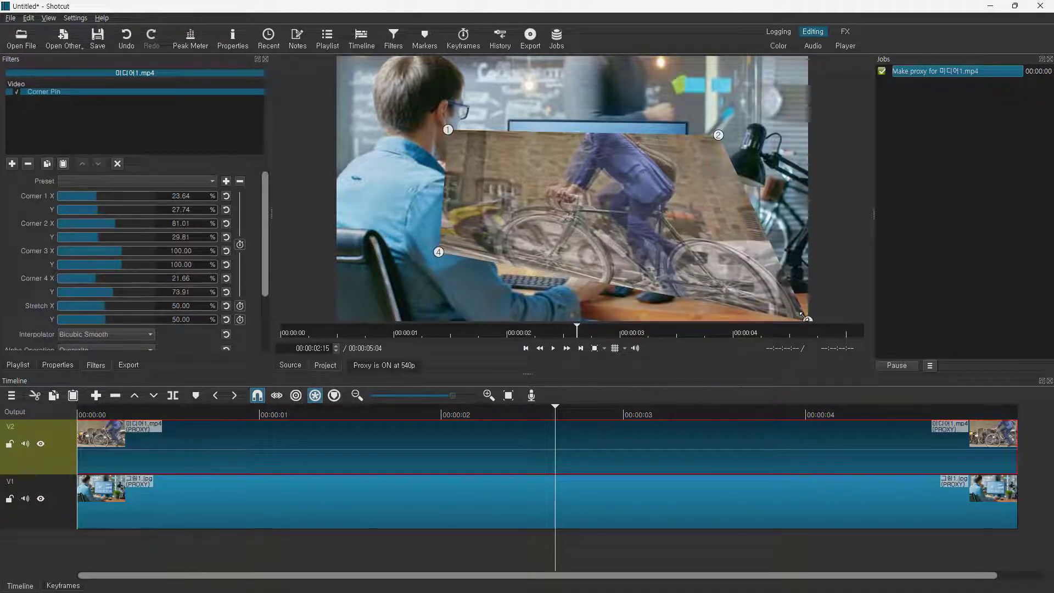
drag(802, 318, 675, 246)
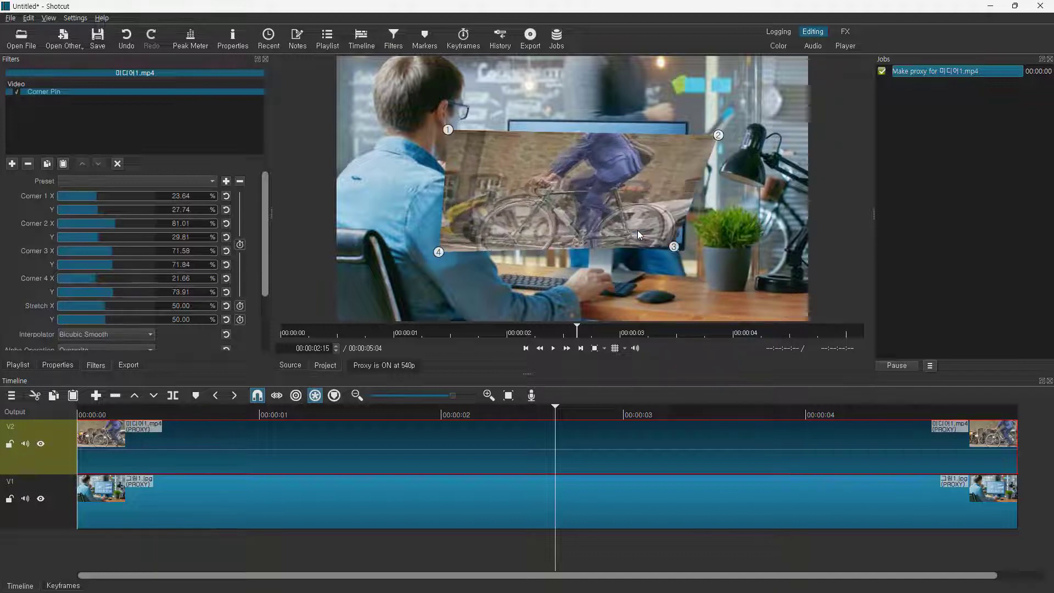
Move Corner Pin points 4, 1 and 2 of the bicycle video closer to the matching corners of the monitor screen
drag(438, 252, 488, 236)
drag(449, 130, 508, 124)
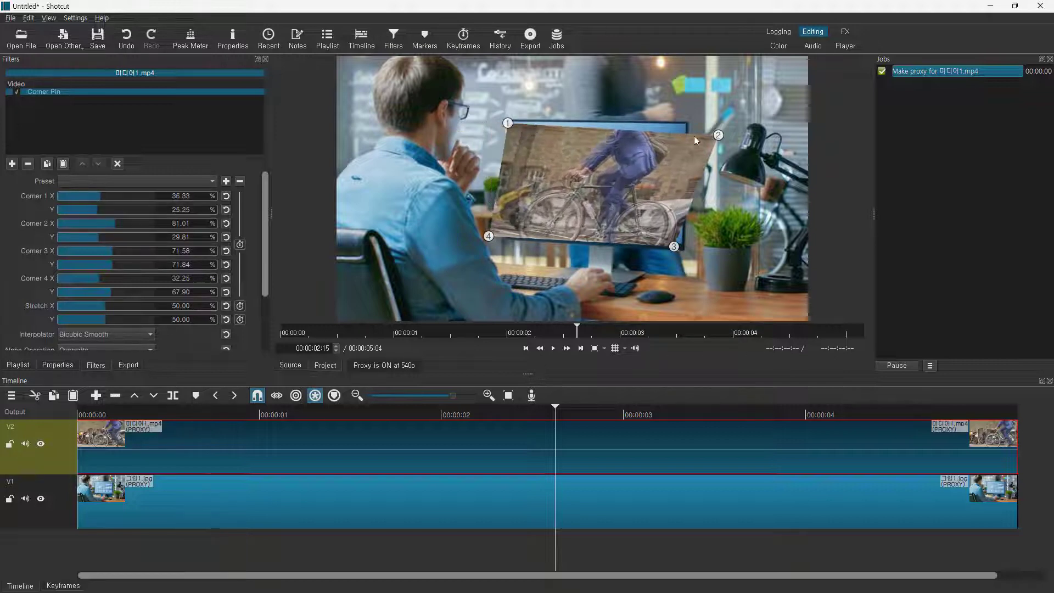
drag(715, 135, 681, 126)
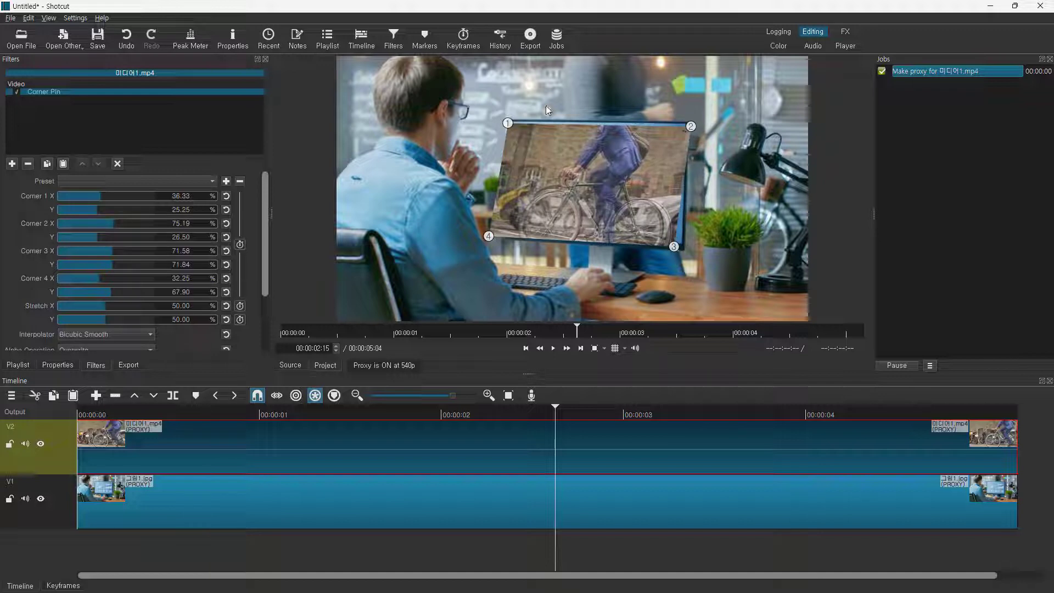
Move Corner 1 of the video just inside the monitor's upper-left corner and set its X value to 36.65 %
click(604, 349)
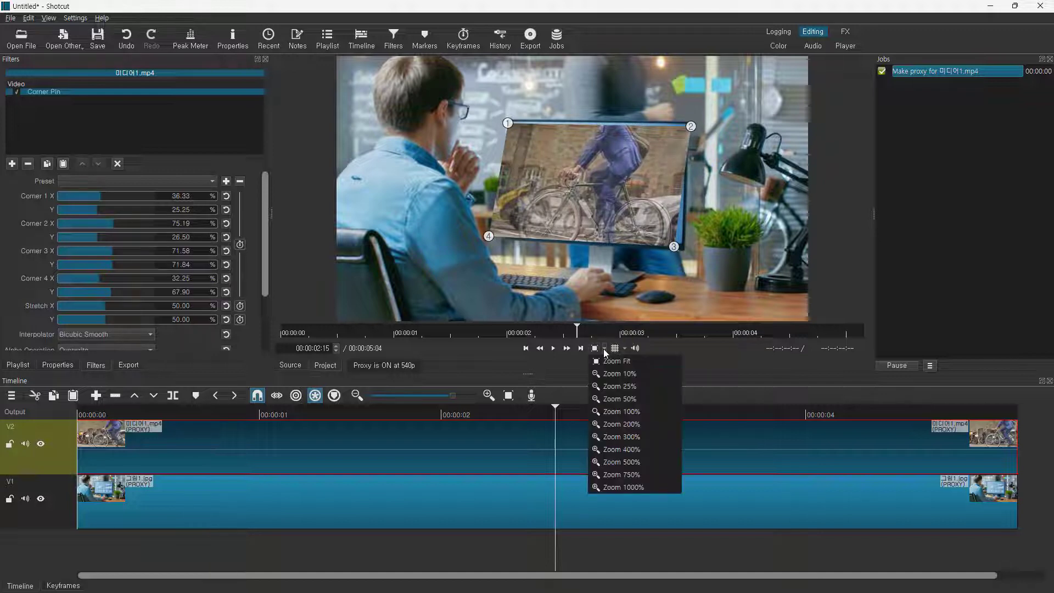
click(621, 424)
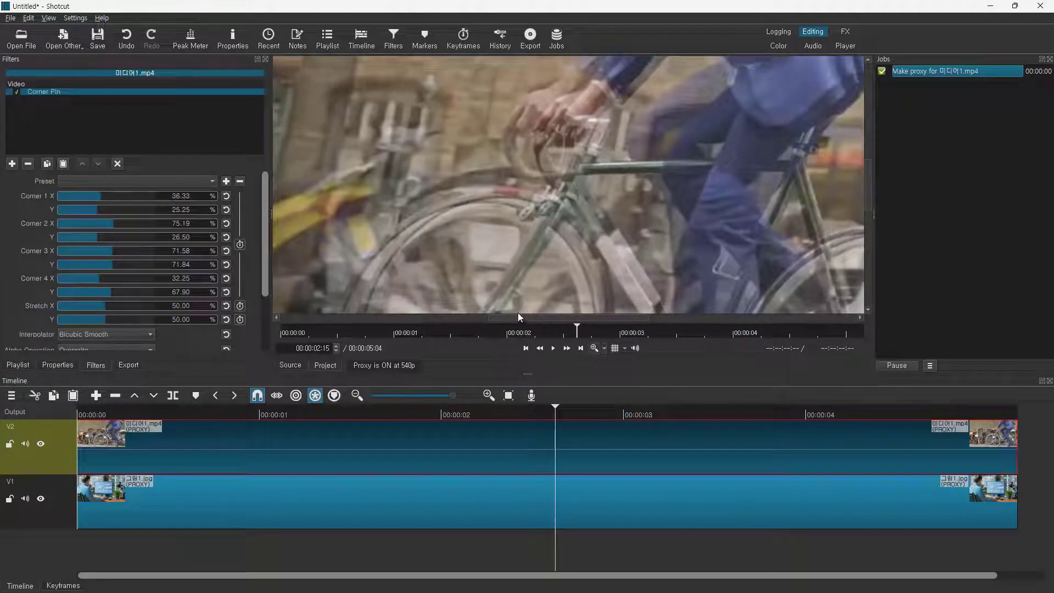
drag(519, 314, 418, 319)
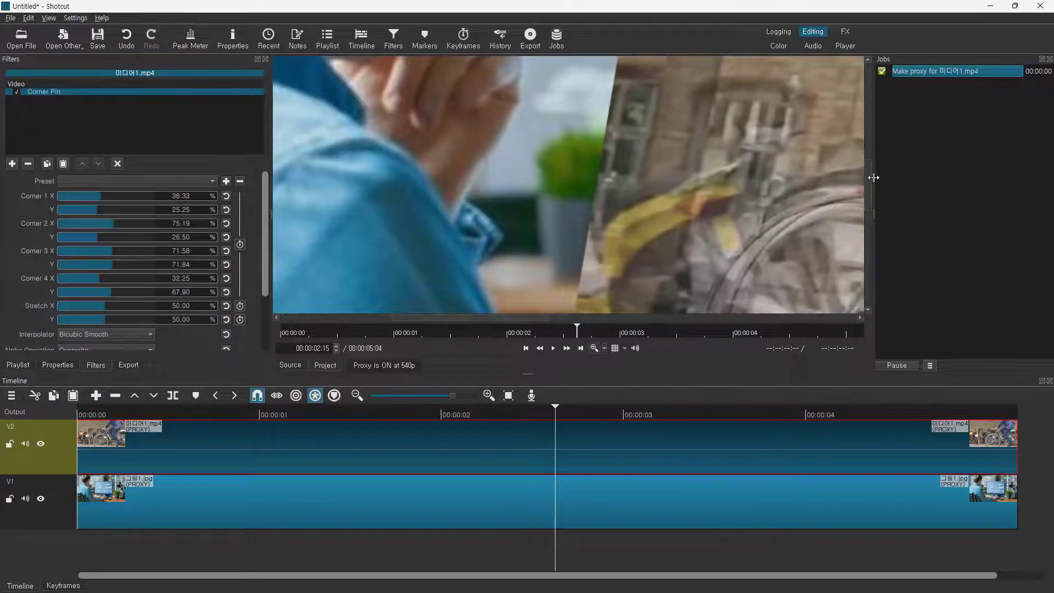
drag(869, 182, 877, 126)
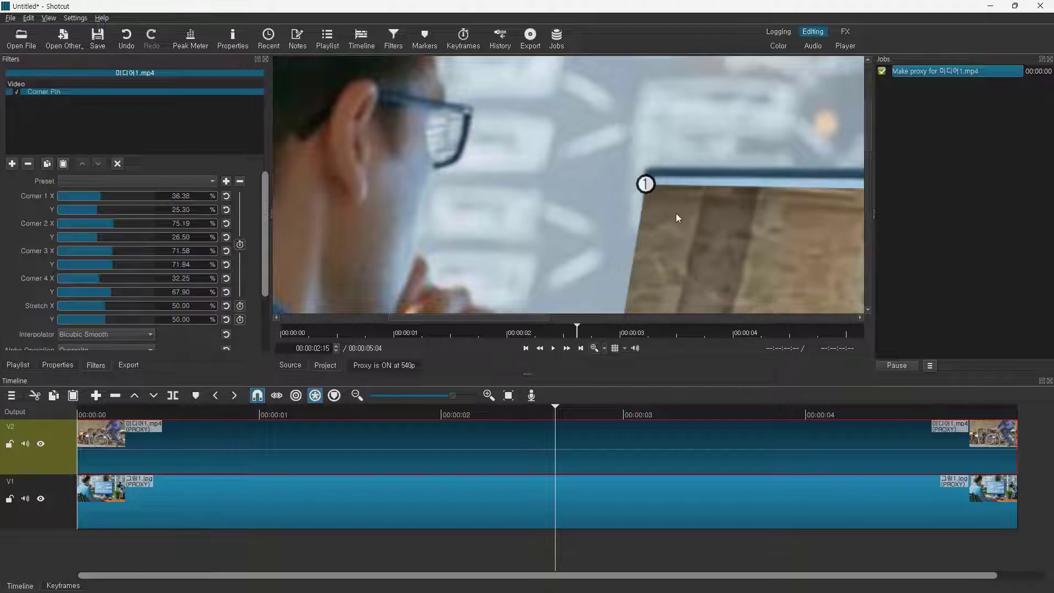
drag(646, 184, 654, 192)
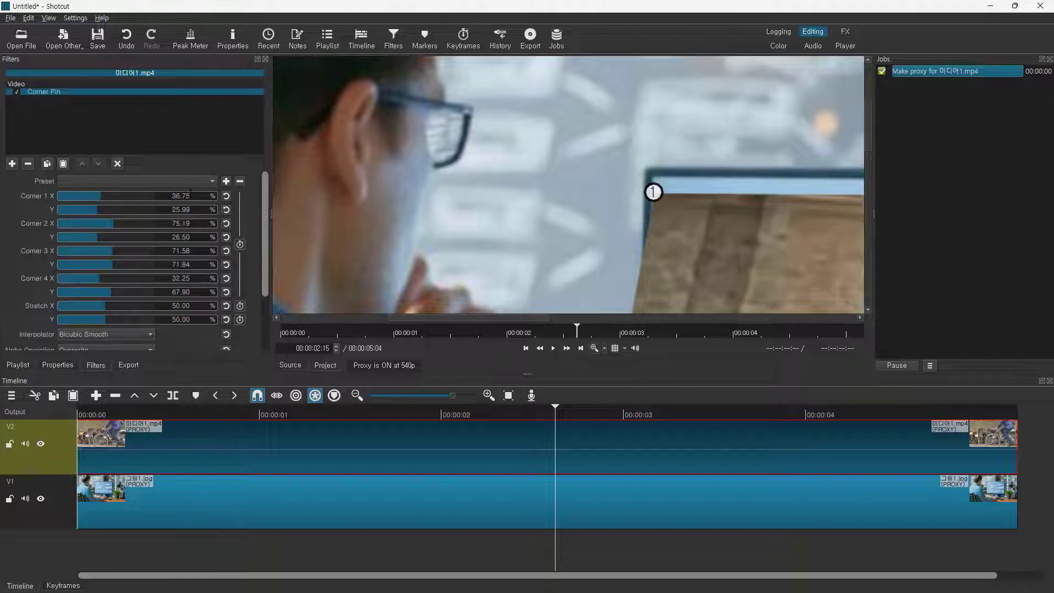
scroll(190, 193, up, 1)
scroll(190, 194, up, 9)
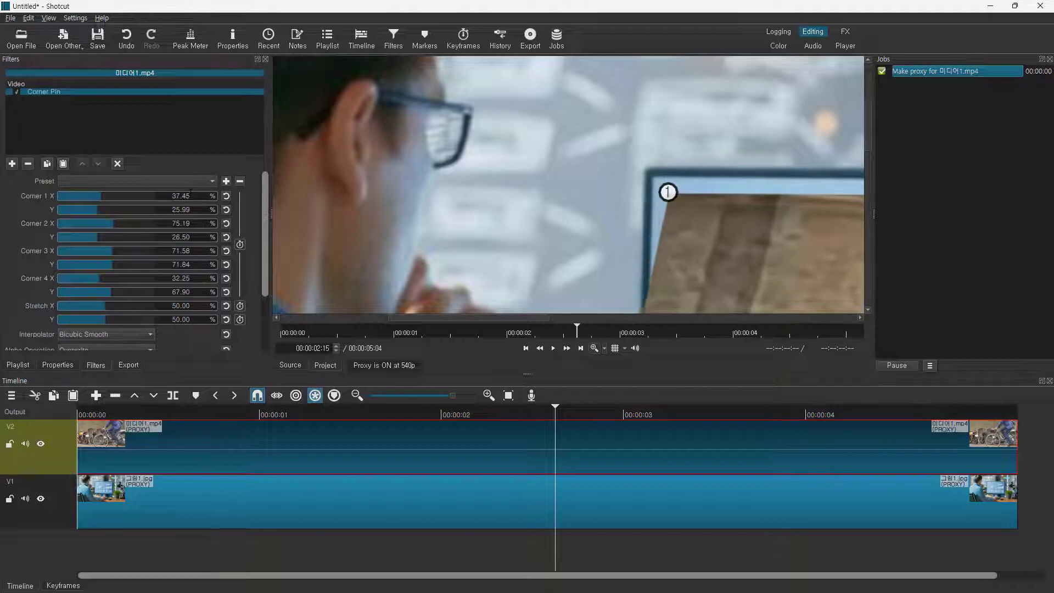
scroll(190, 193, down, 7)
scroll(190, 193, down, 9)
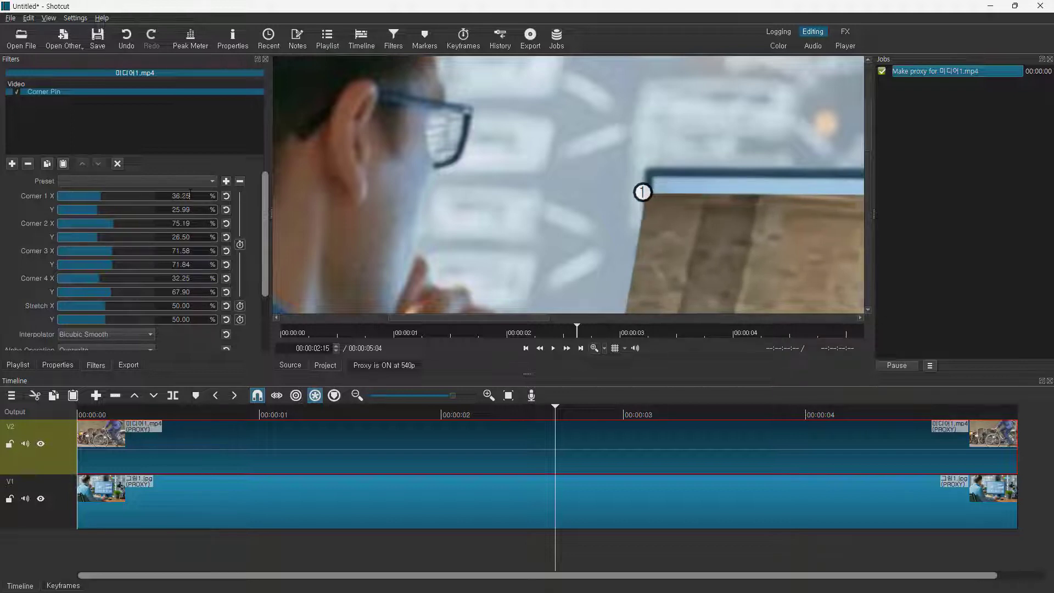
scroll(190, 193, up, 5)
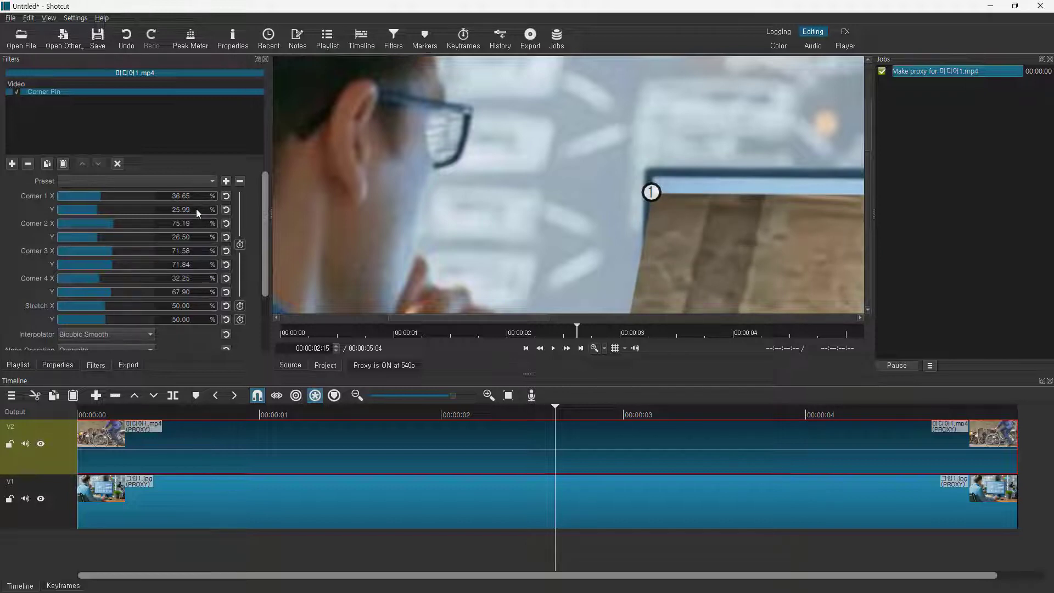
Set the Corner 1 Y value to 24.49 % so the point meets the inner edge of the monitor's upper frame
click(196, 209)
key(Up)
key(Up)
key(Up)
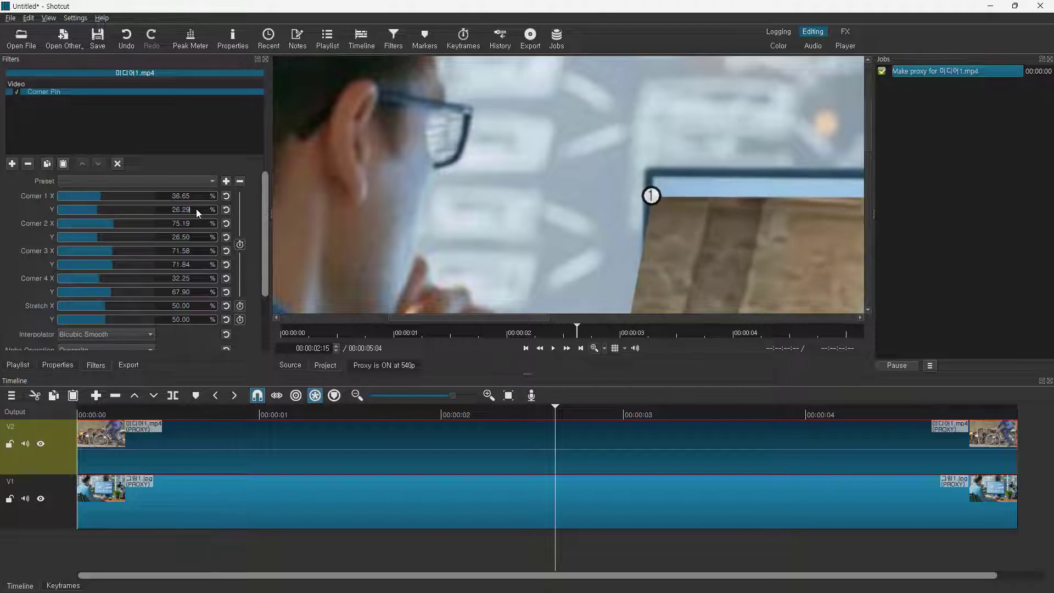
key(Down)
key(Down)
key(Down)
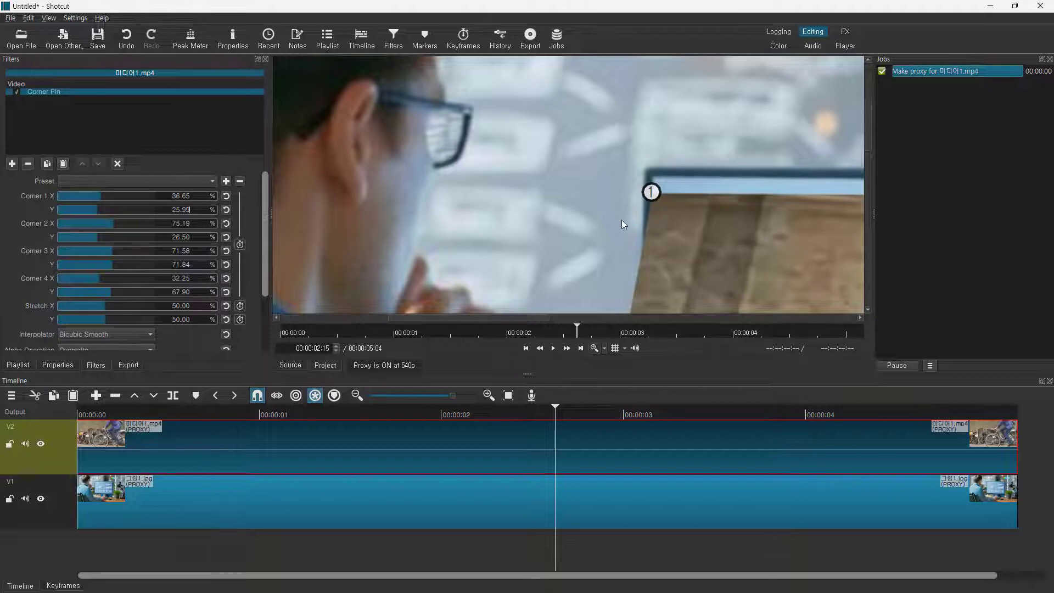
key(Down)
key(Down)
key(Down)
key(Down)
key(Down)
key(Down)
key(Down)
key(Down)
key(Down)
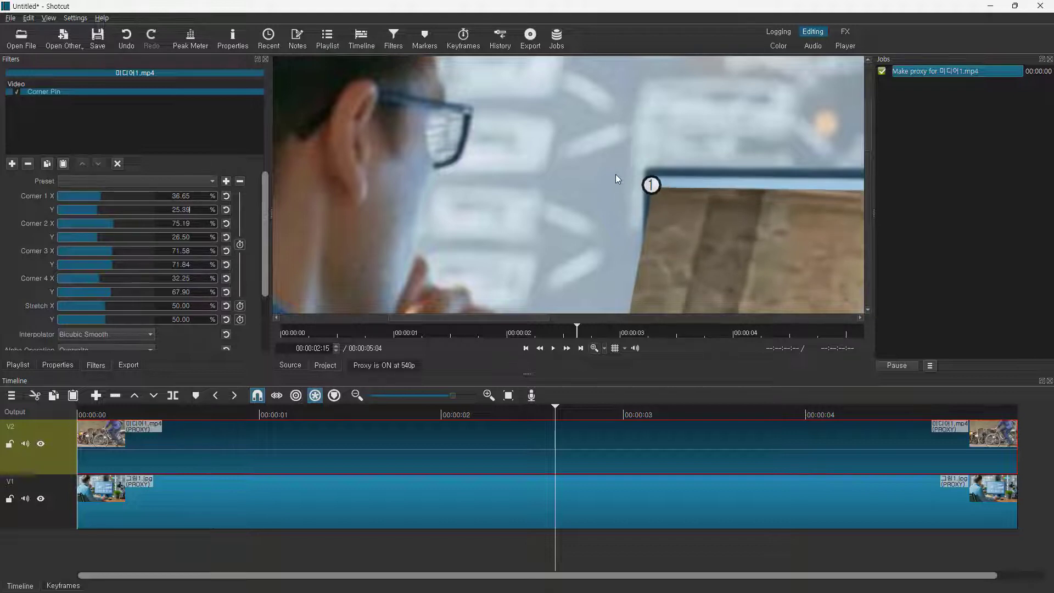
key(Down)
key(Down)
key(Down)
key(Down)
key(Down)
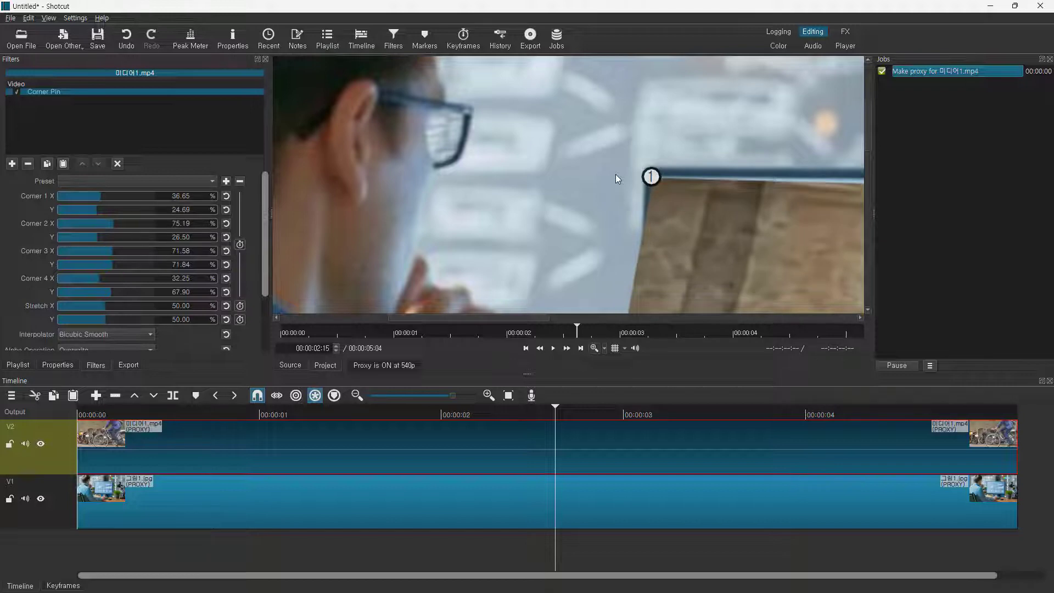
key(Down)
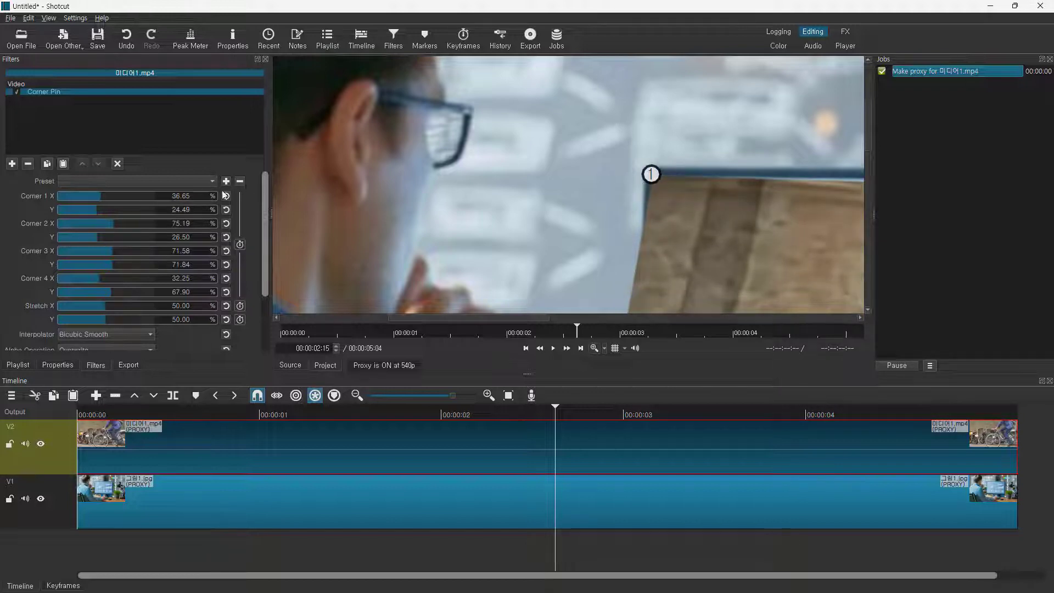
Try small adjustments of the Corner 1 X value around the monitor's upper-left corner
key(Down)
key(Down)
key(Down)
key(Up)
key(Up)
key(Up)
key(Up)
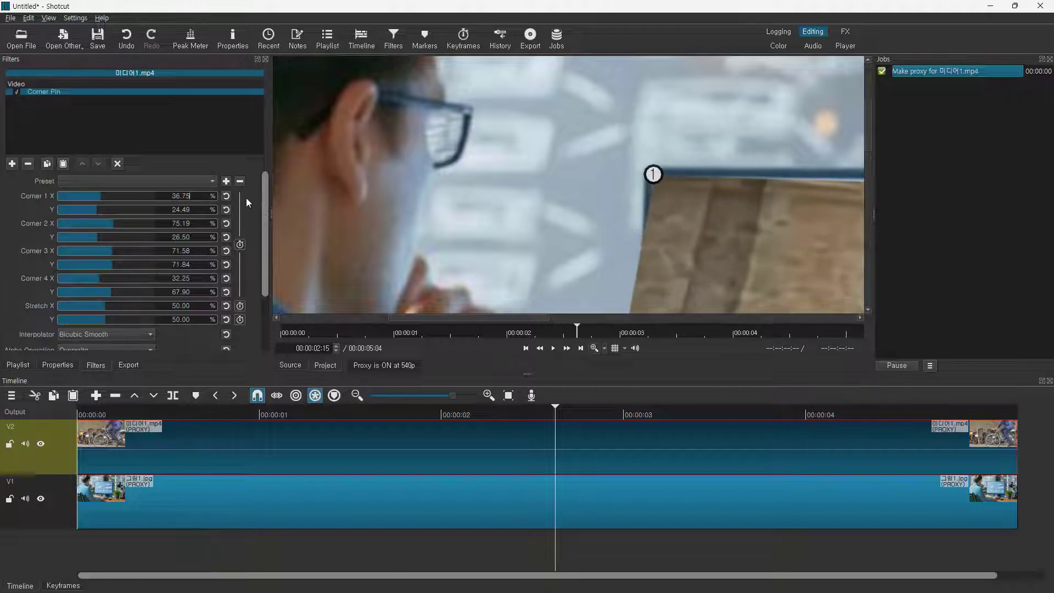
key(Down)
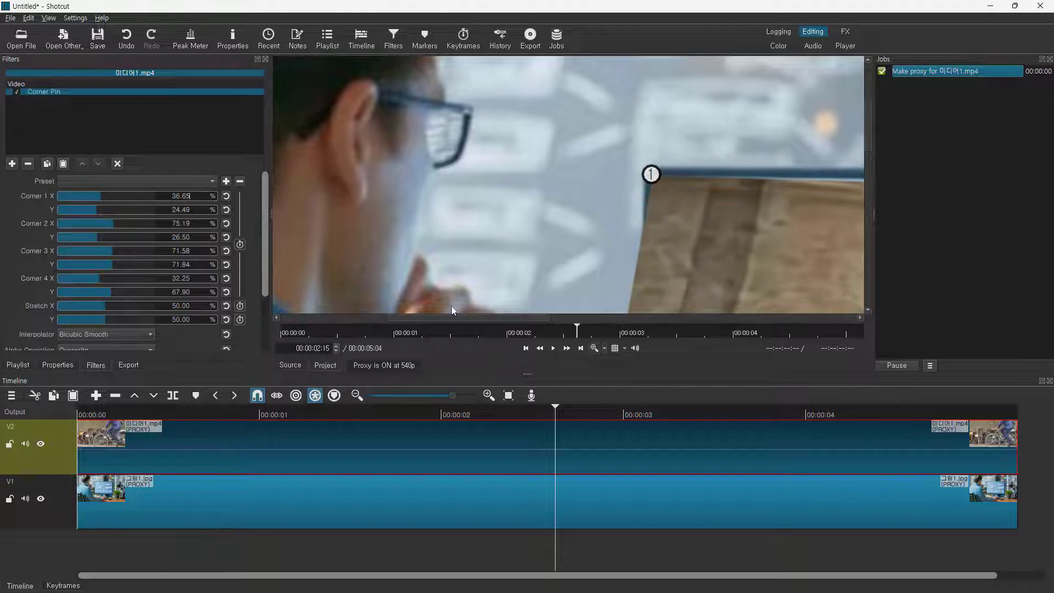
Align Corner 2 with the monitor's upper-right inner corner by setting its X to 74.19 % and Y to 25.30 %
drag(444, 319, 664, 259)
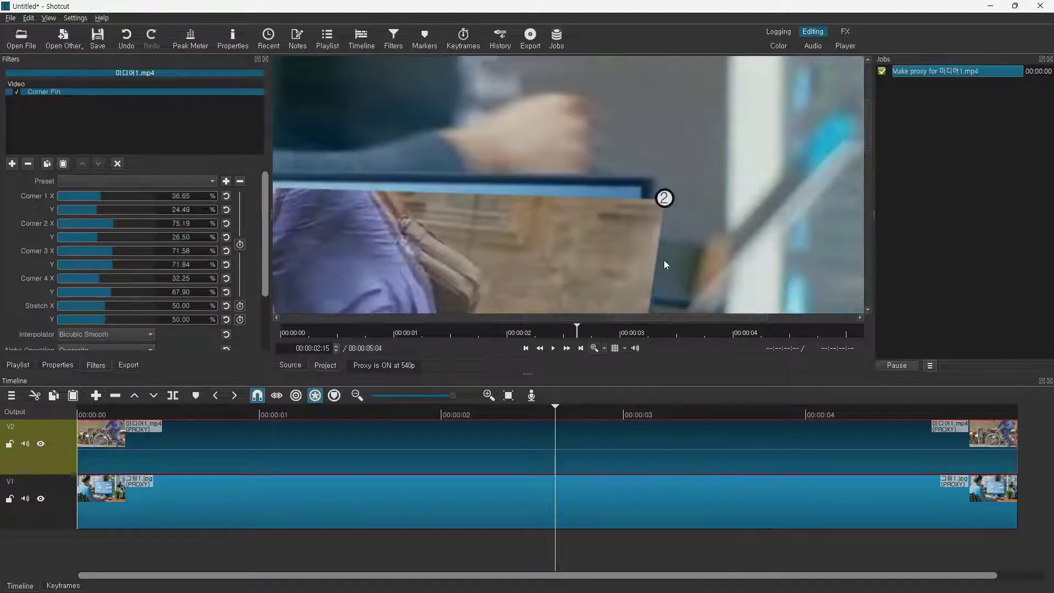
click(201, 225)
key(Down)
key(Down)
key(Down)
key(Down)
key(Down)
key(Down)
key(Down)
key(Down)
key(Down)
key(Down)
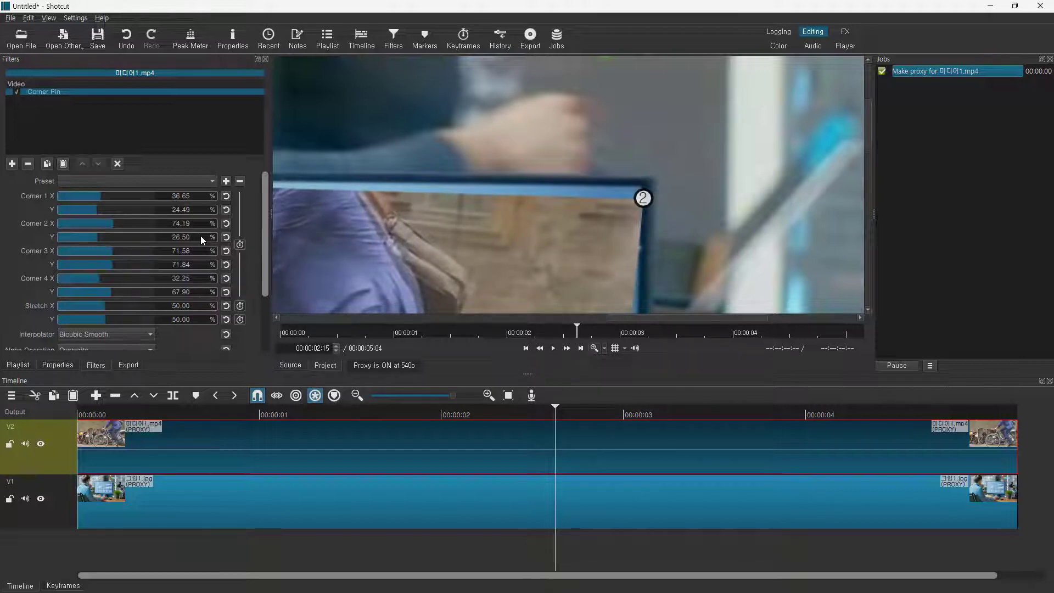
key(Down)
key(Down)
key(Down)
key(Down)
key(Down)
key(Down)
key(Down)
key(Down)
key(Down)
key(Down)
key(Down)
key(Down)
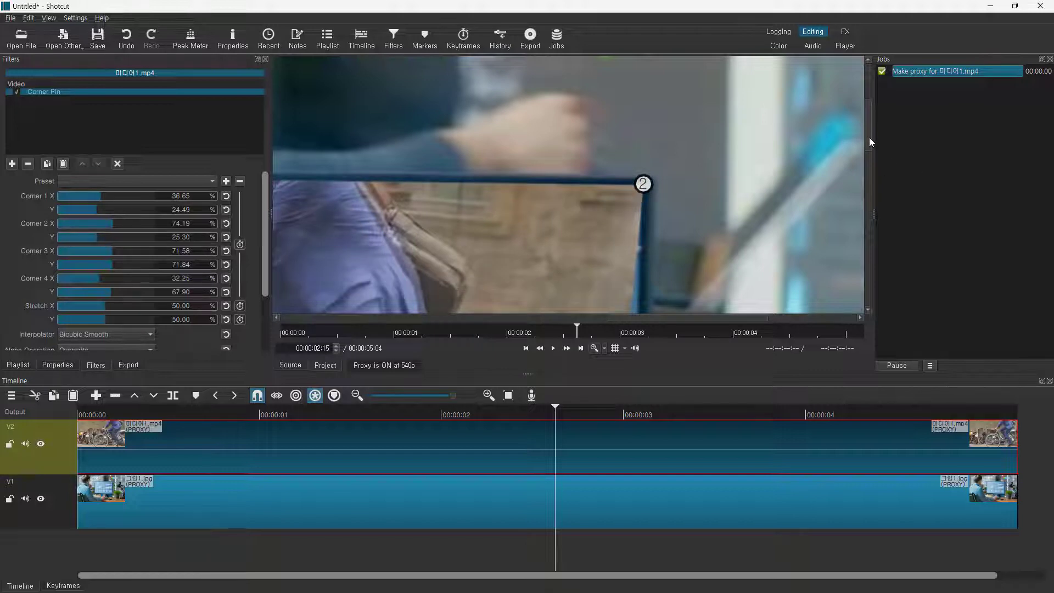
Align Corner 3 with the monitor's lower-right inner corner by setting its X to 73.28 % and Y to 70.74 %
drag(868, 138, 861, 242)
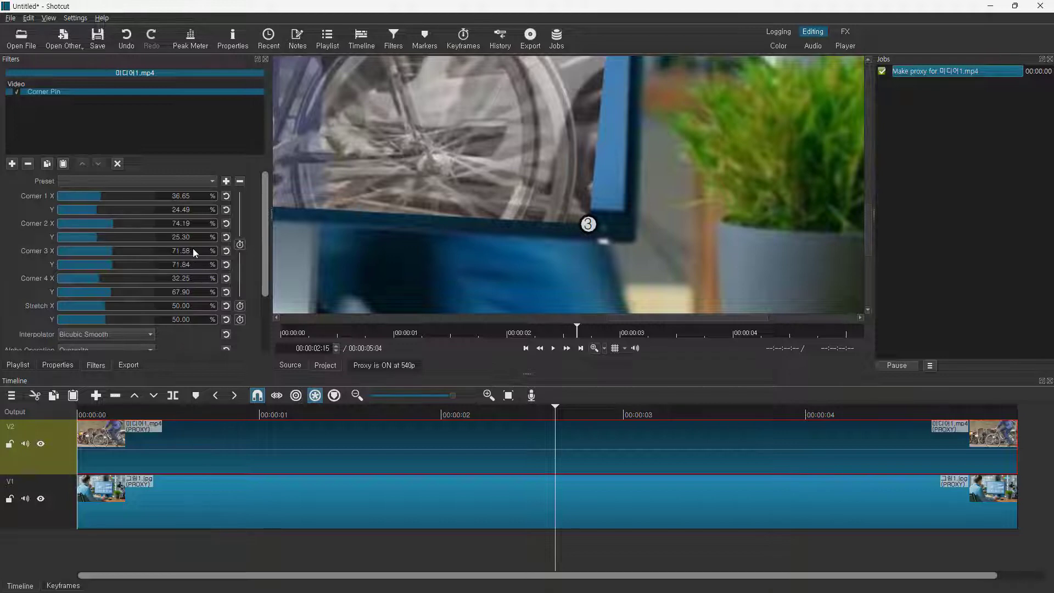
scroll(193, 248, up, 8)
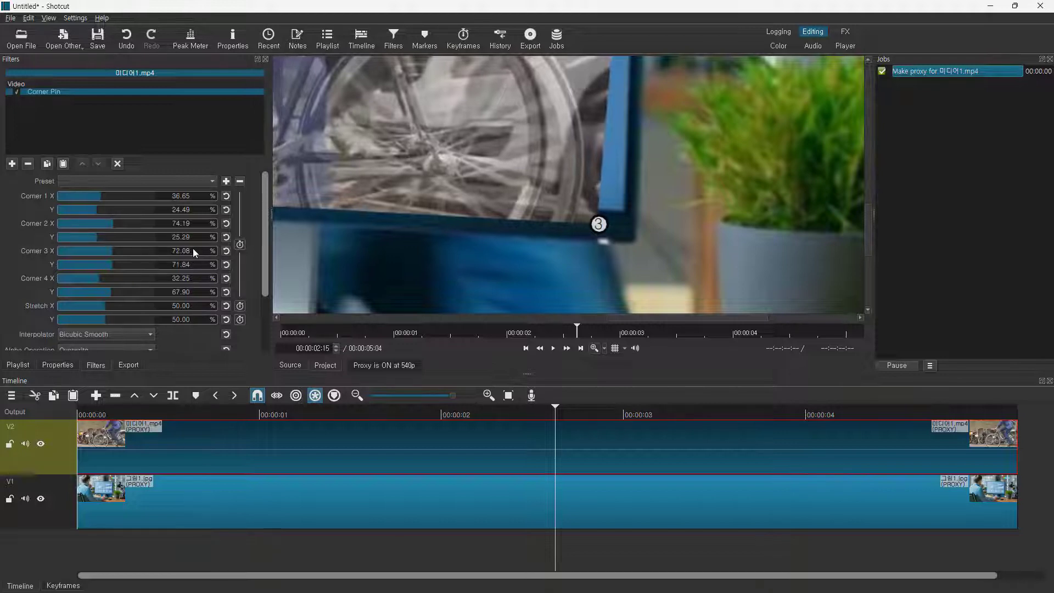
scroll(193, 249, up, 9)
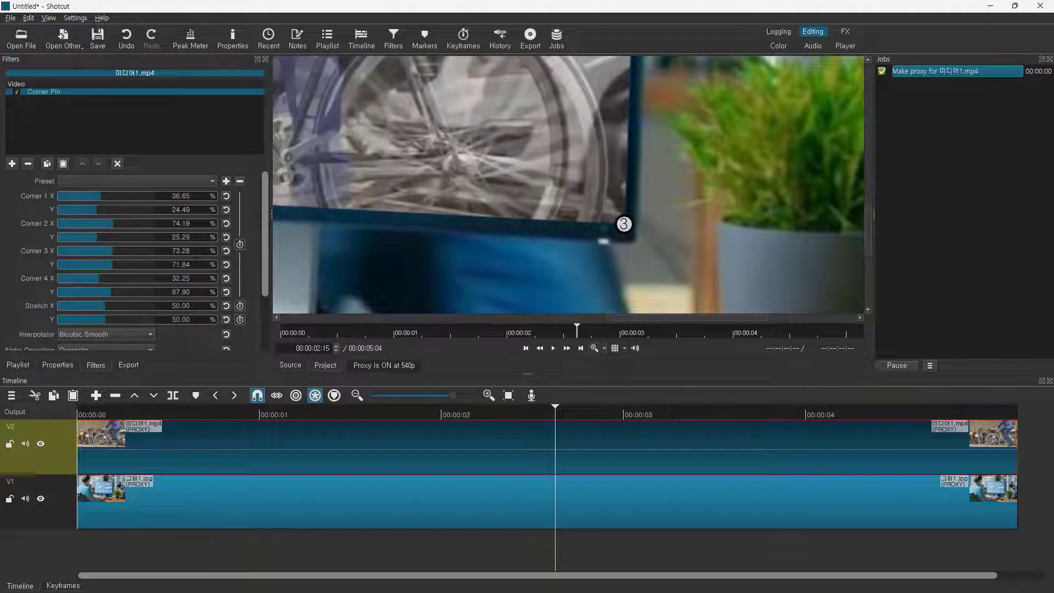
scroll(195, 262, up, 1)
scroll(195, 263, down, 9)
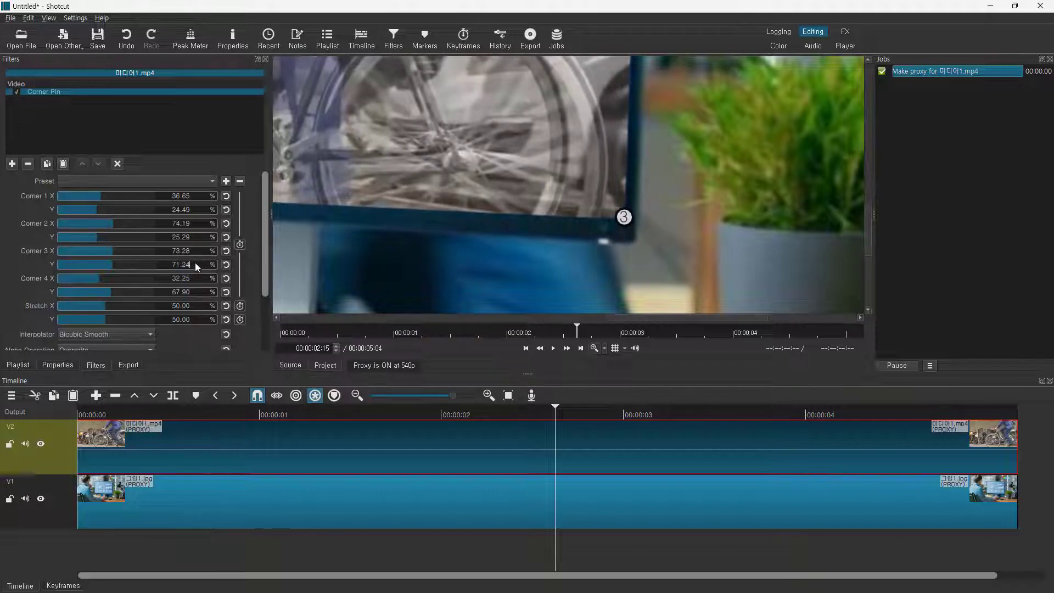
scroll(196, 263, down, 9)
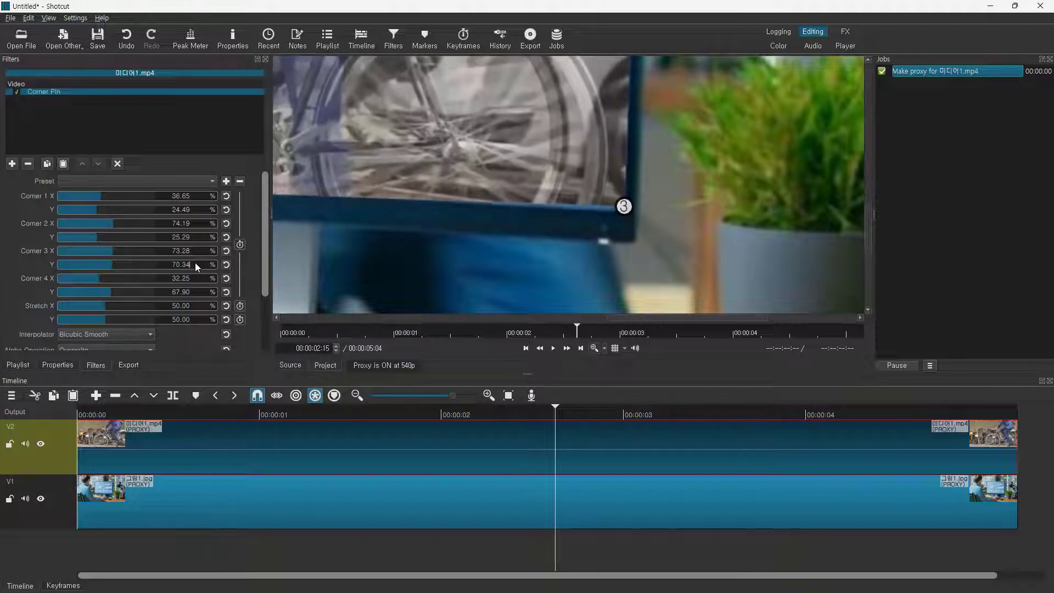
scroll(196, 262, up, 6)
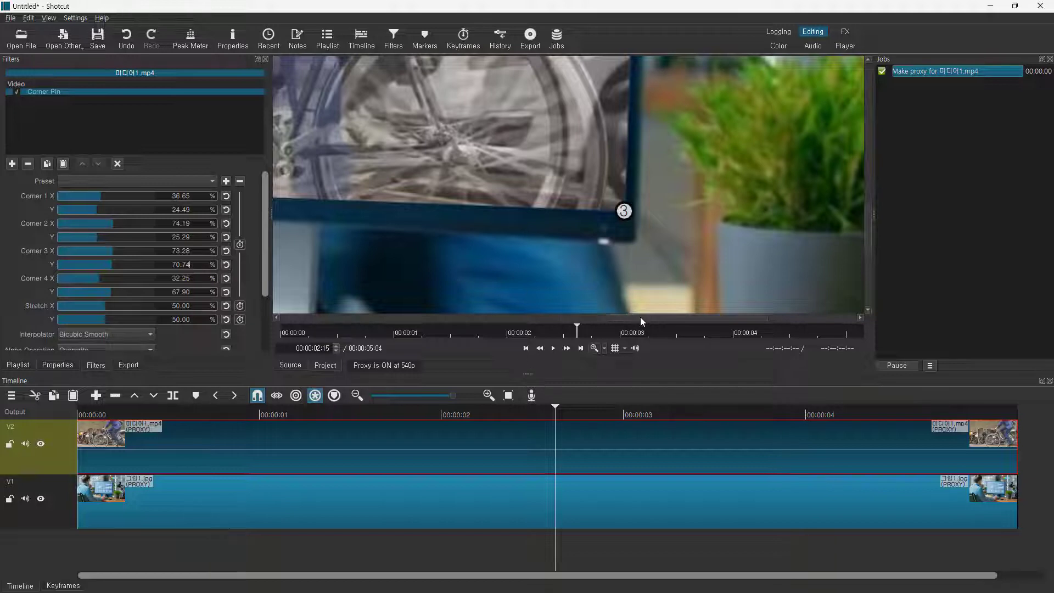
Align Corner 4 with the monitor's lower-left inner corner by setting its X to 35.95 % and Y to 66.80 %
drag(641, 317, 434, 322)
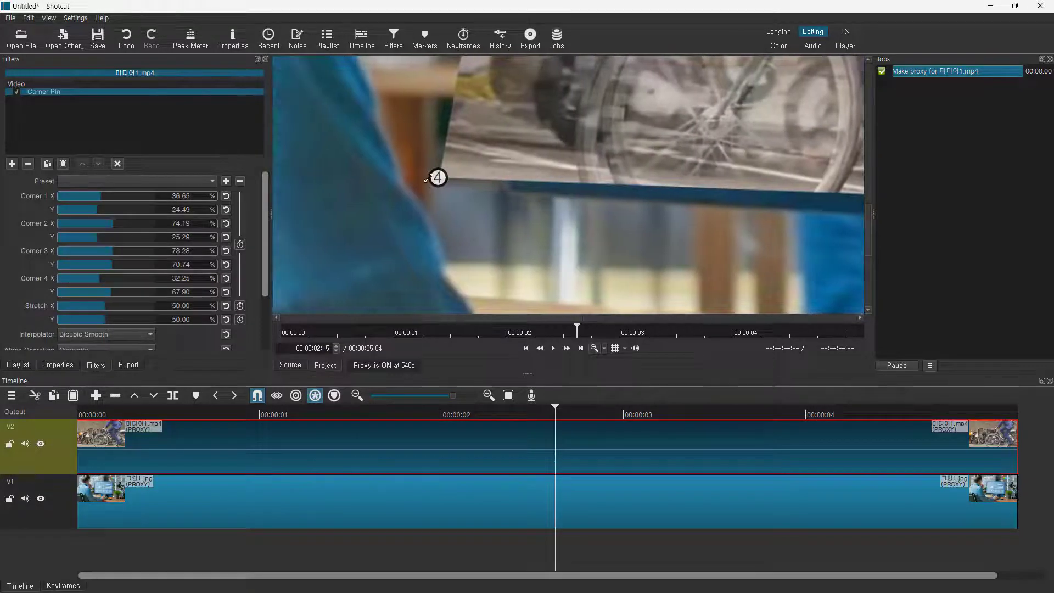
click(196, 283)
scroll(196, 284, up, 10)
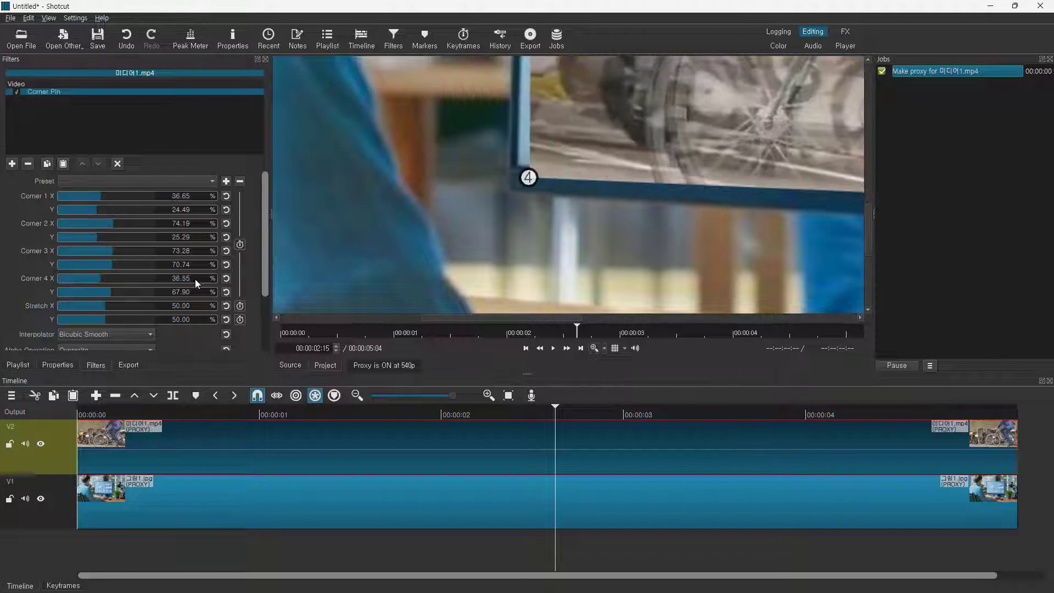
scroll(195, 279, down, 6)
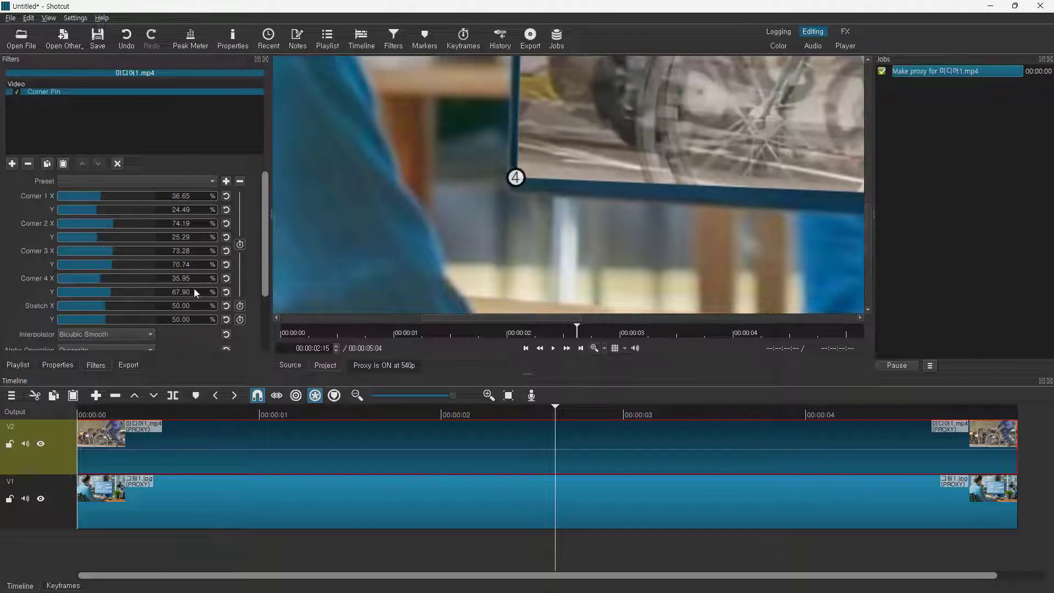
scroll(197, 291, down, 11)
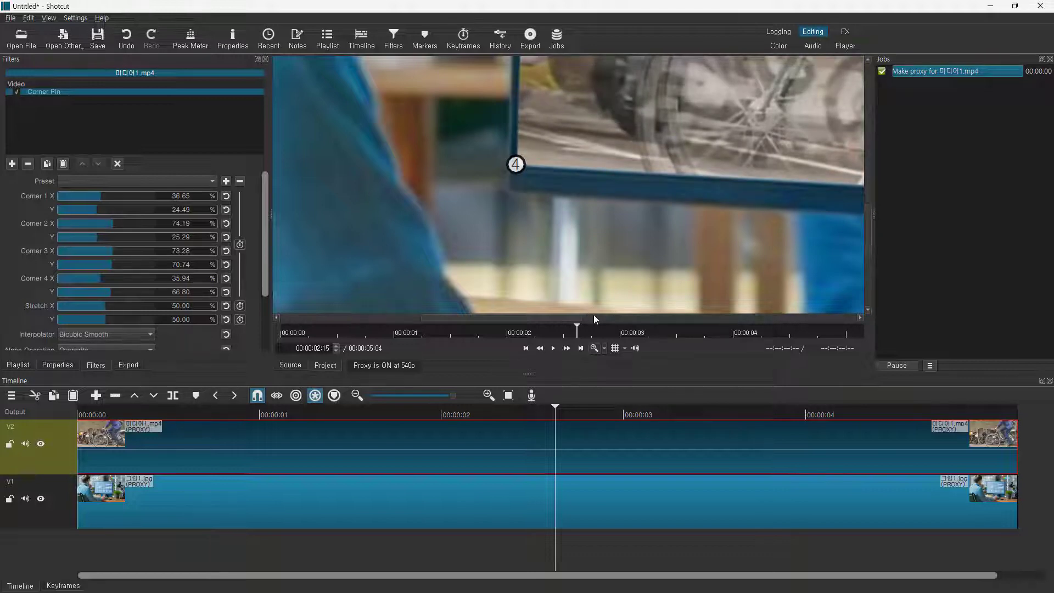
Fit the whole frame in the preview and play the composite from 00:00:00:22 to check the video within the monitor
click(605, 350)
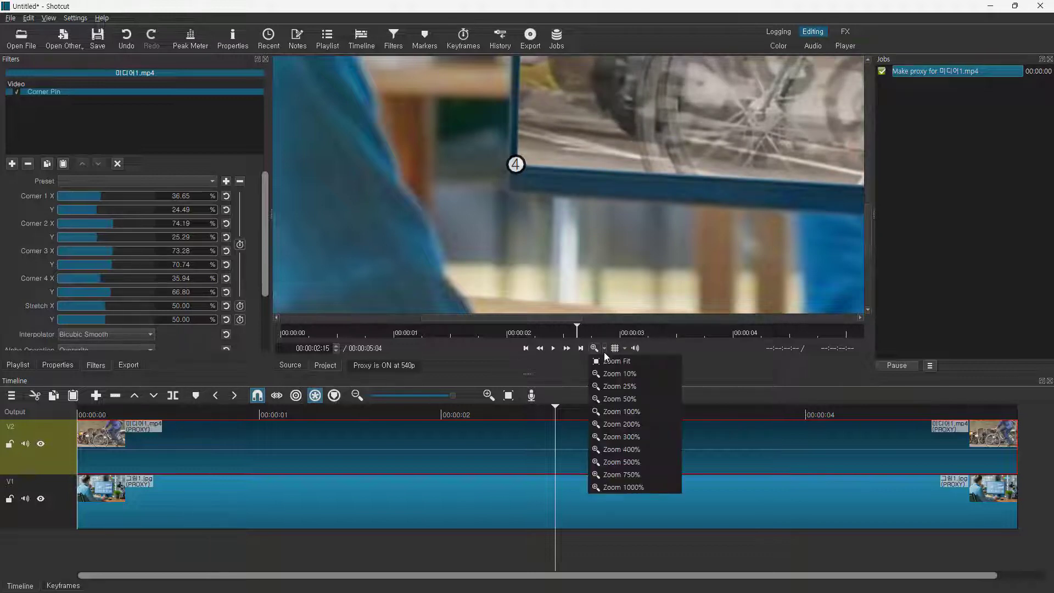
click(631, 362)
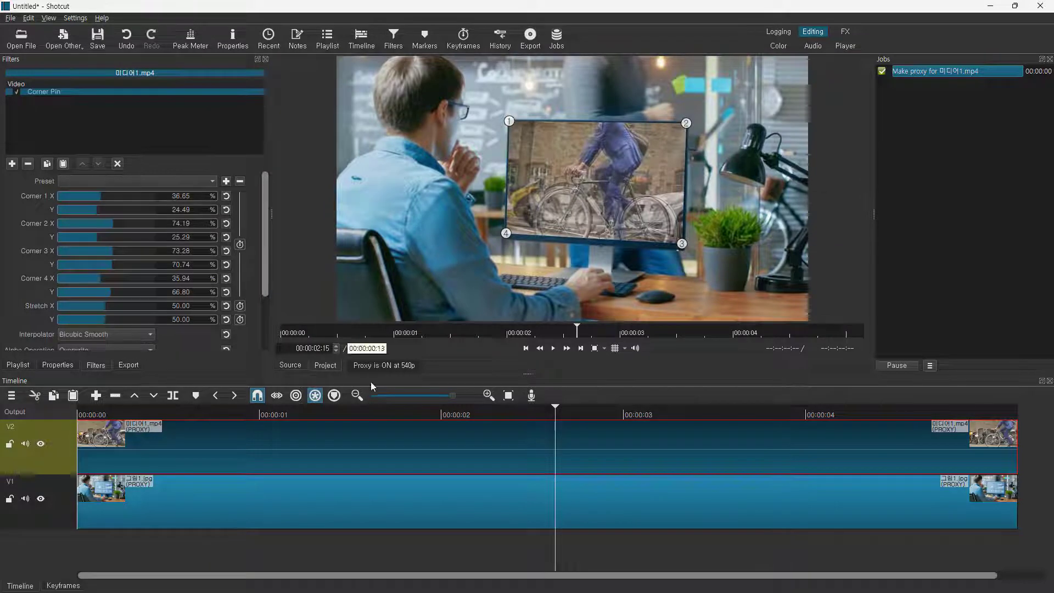
click(415, 497)
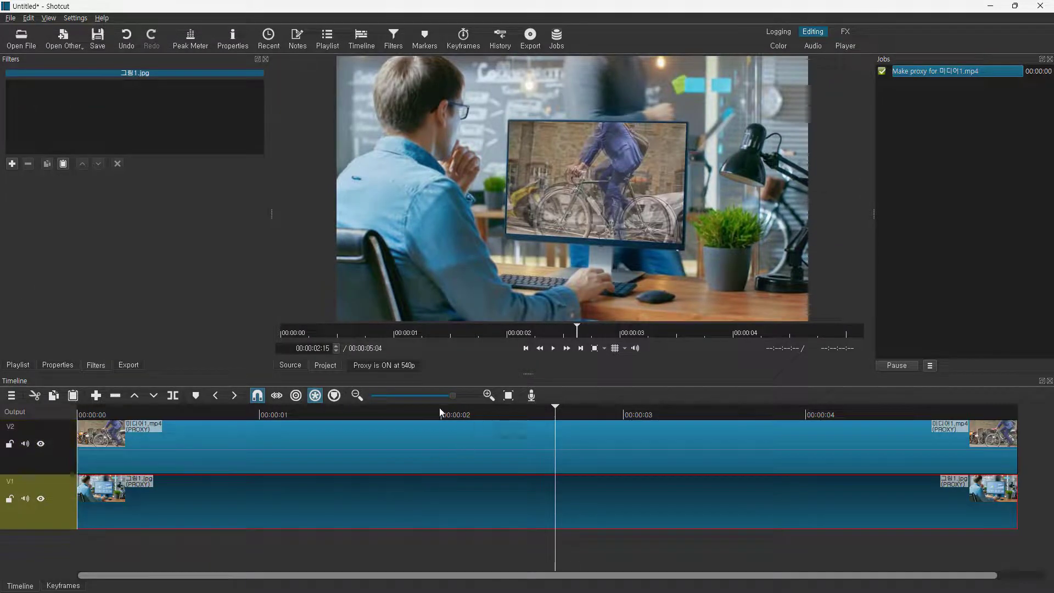
drag(555, 406, 245, 430)
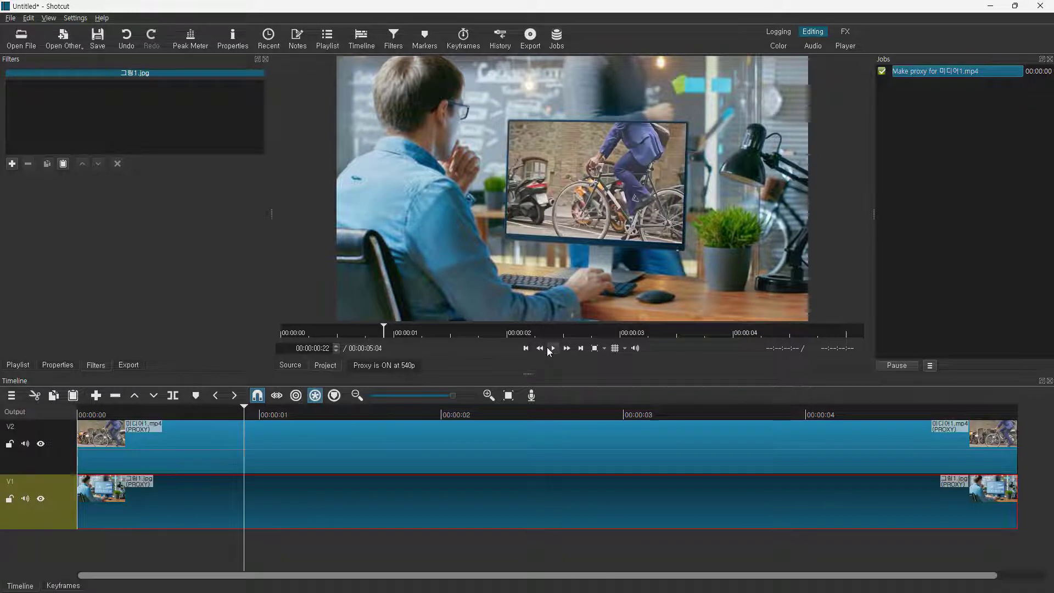
click(552, 349)
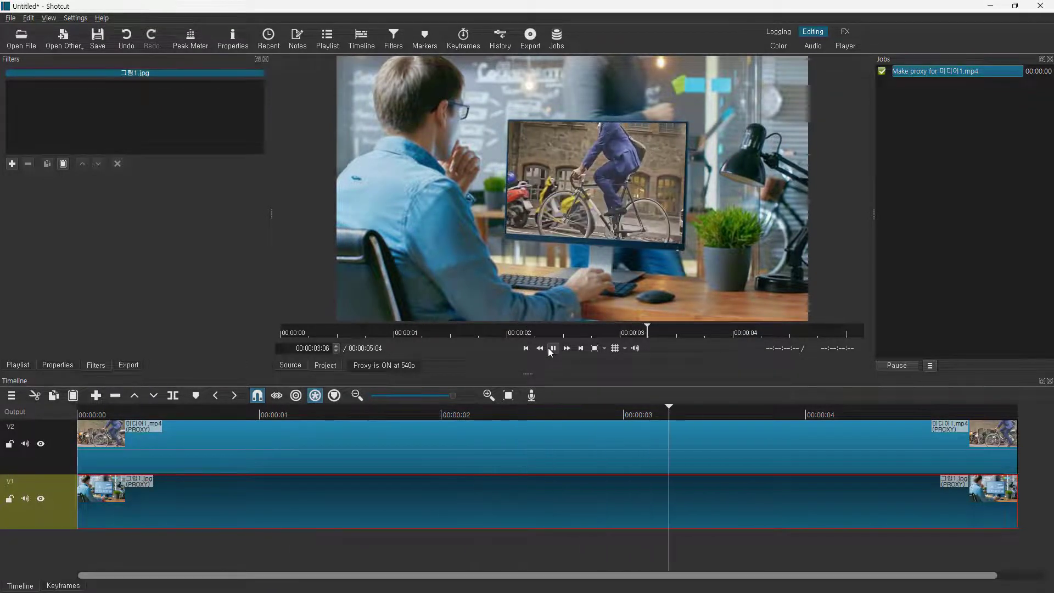
Stop the playback, scrub back to check the composite, and export the timeline with the YouTube preset as video.mp4 on the desktop
click(552, 348)
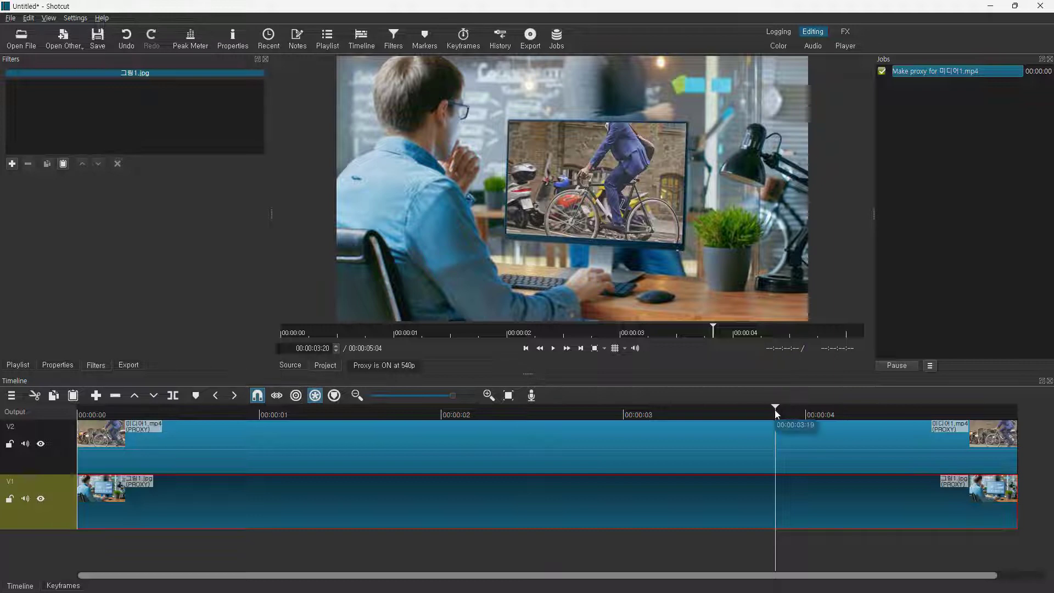
drag(776, 407, 582, 430)
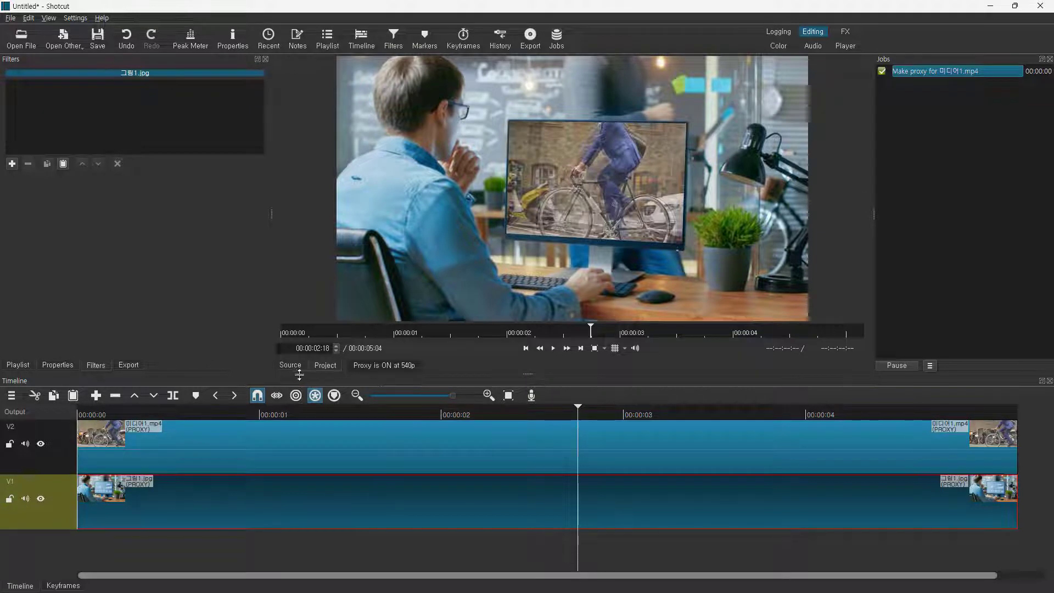
click(133, 366)
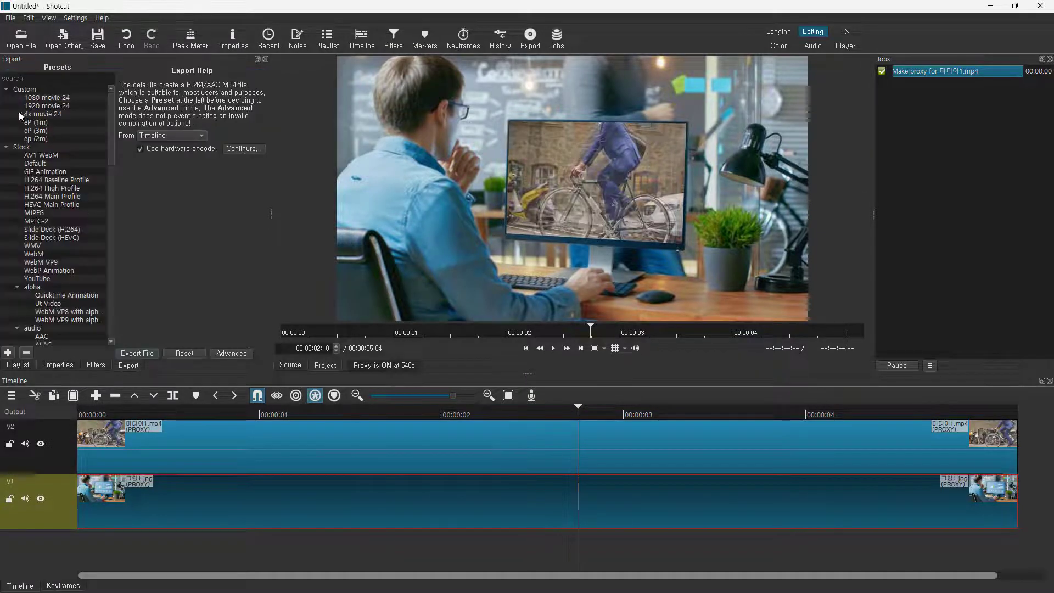
click(51, 280)
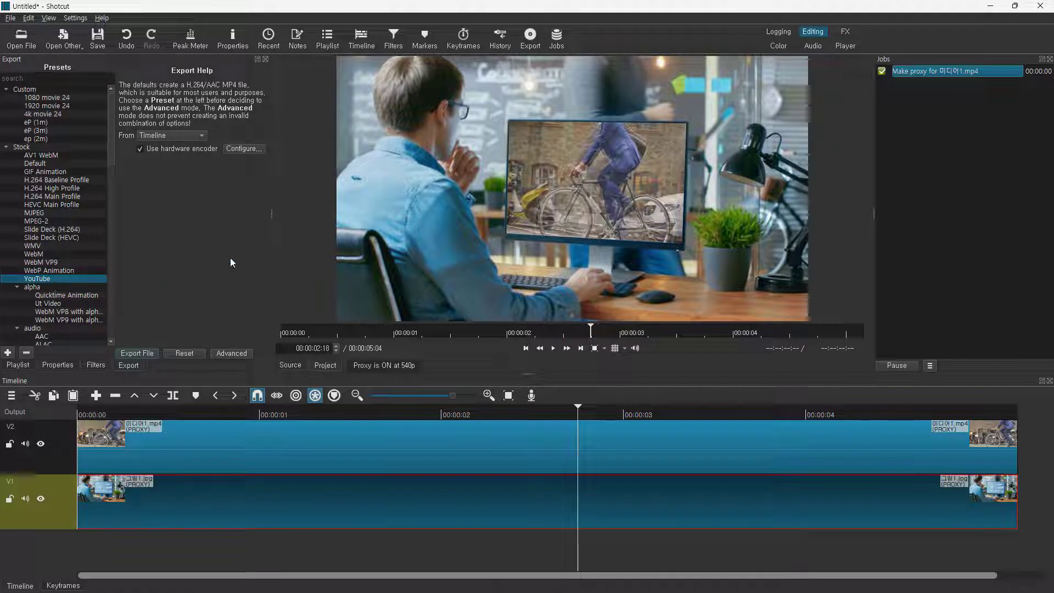
click(137, 353)
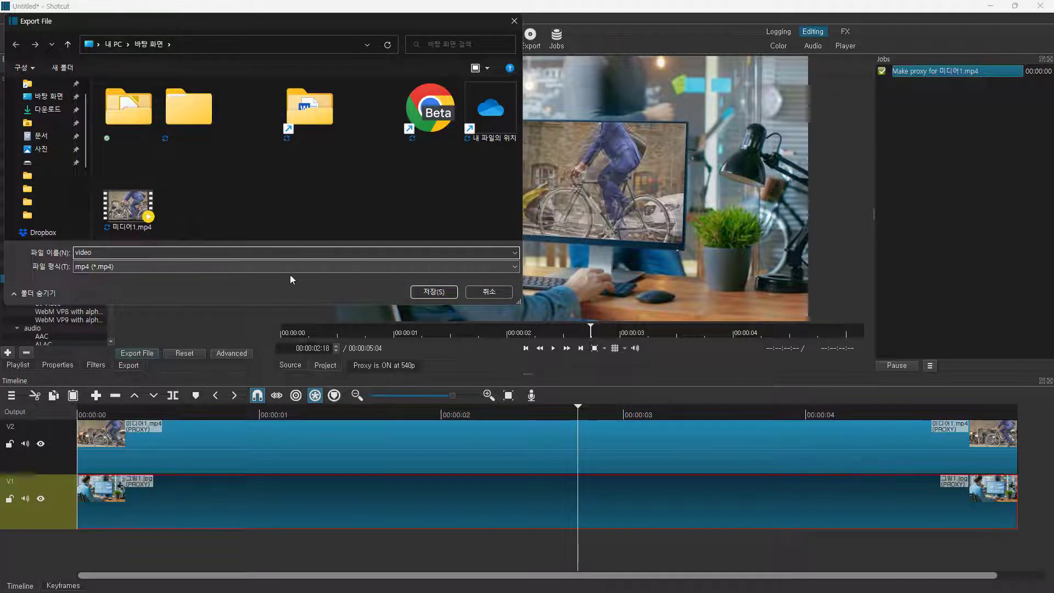
click(435, 293)
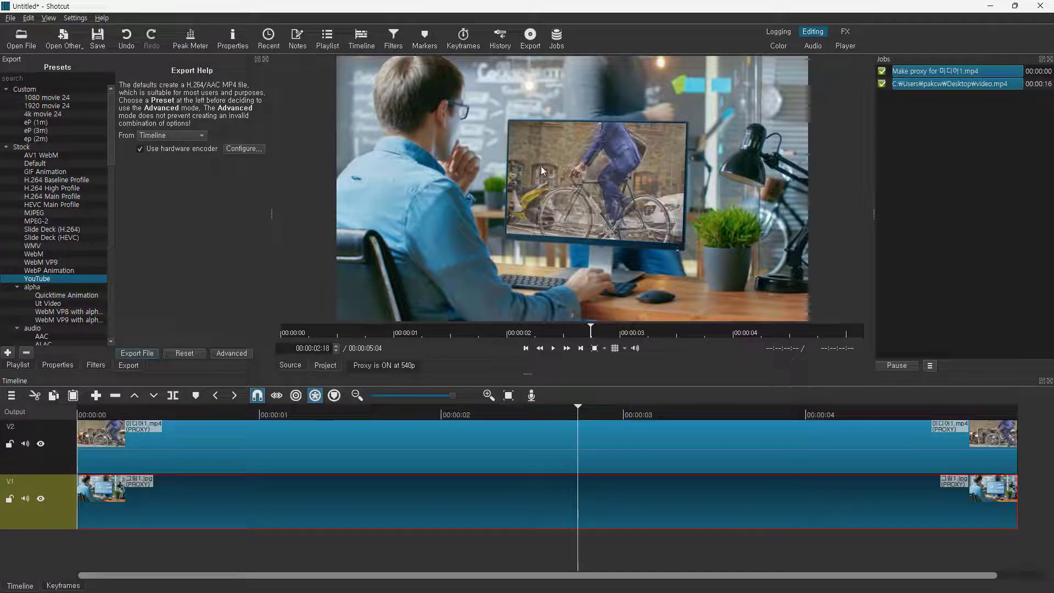
Switch to PowerPoint and set the insertion point after slide 4
key(alt+Tab)
key(alt+Tab)
click(60, 425)
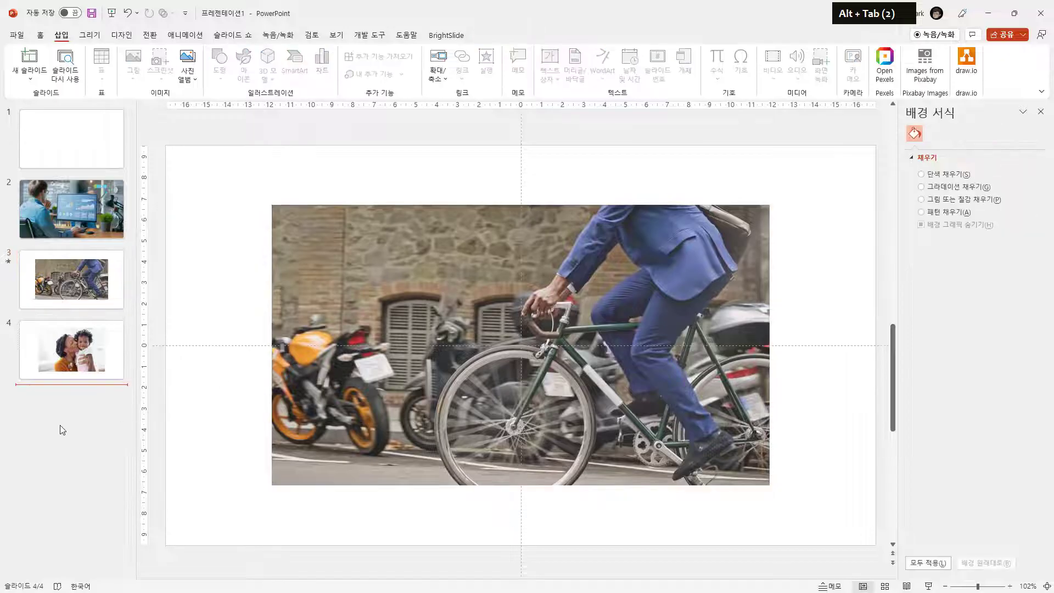
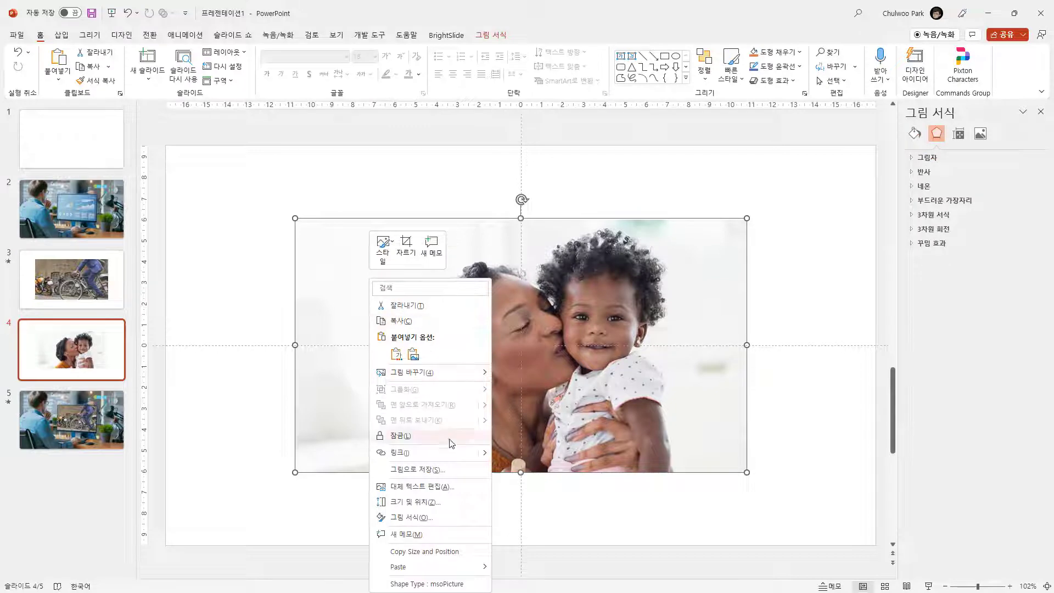
Save the picture on slide 4 to the desktop as 그림2.jpg in JPEG format and return to Shotcut
click(417, 470)
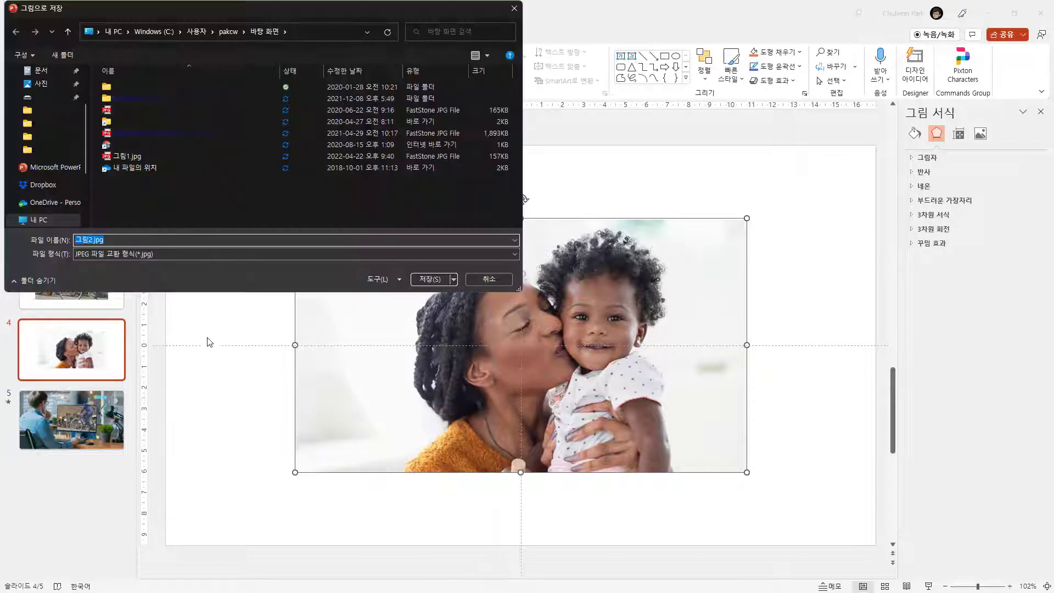
click(420, 280)
key(alt+Tab)
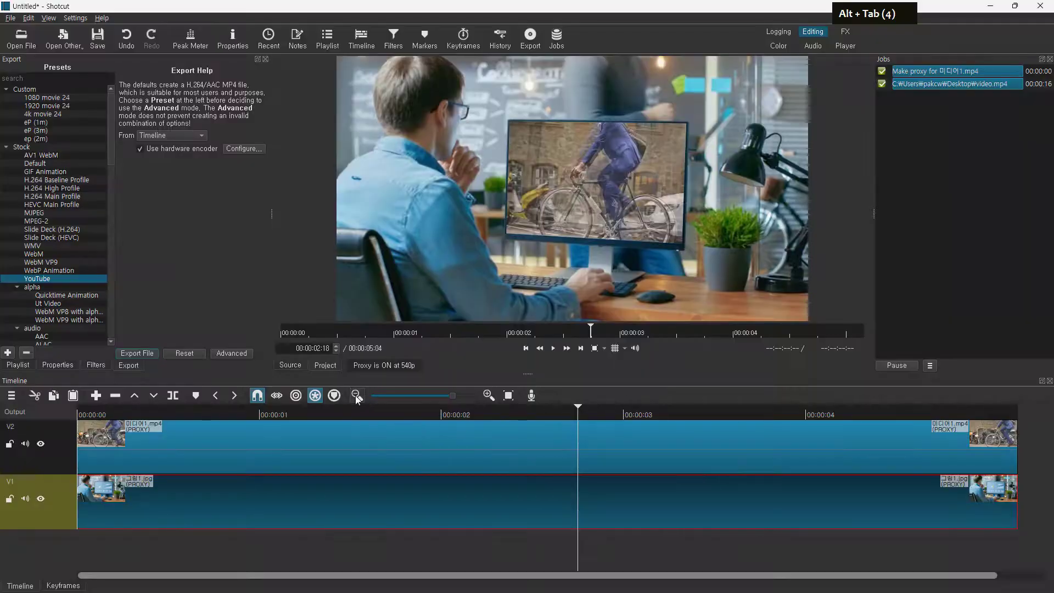
Extend the end of the 그림1.jpg clip on track V1 to about 00:00:06:22
click(356, 396)
click(356, 395)
click(355, 395)
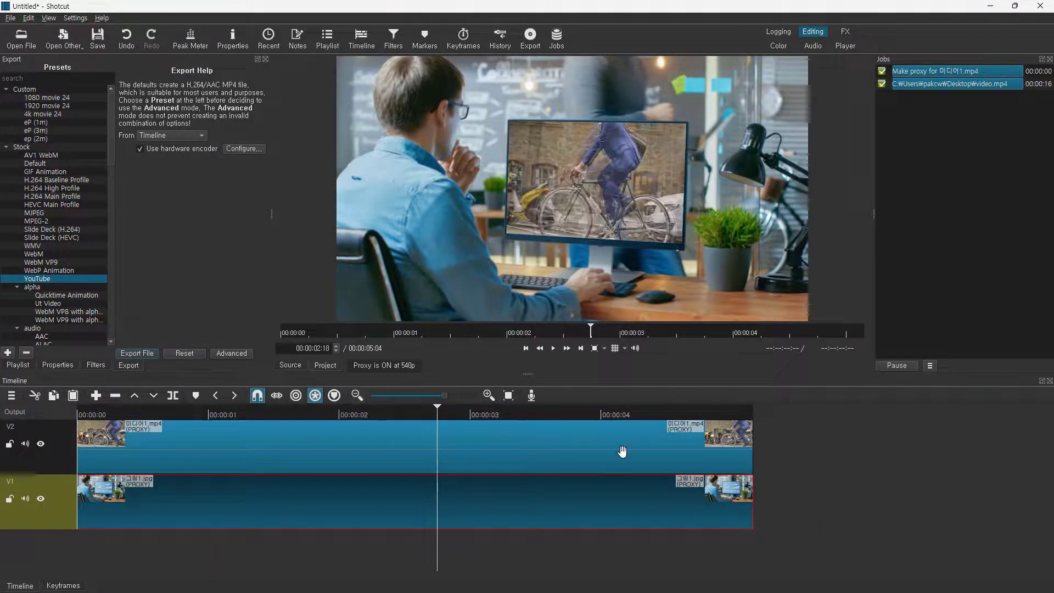
drag(747, 490, 921, 492)
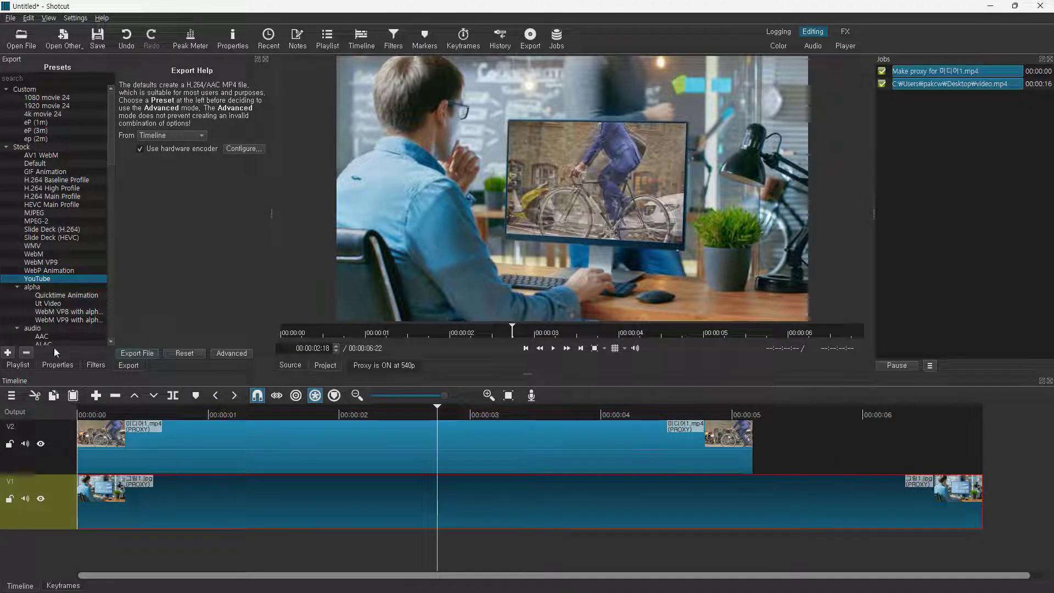
Add 그림2.jpg to the playlist and place it on track V2 directly after the 미디어1.mp4 clip
click(17, 365)
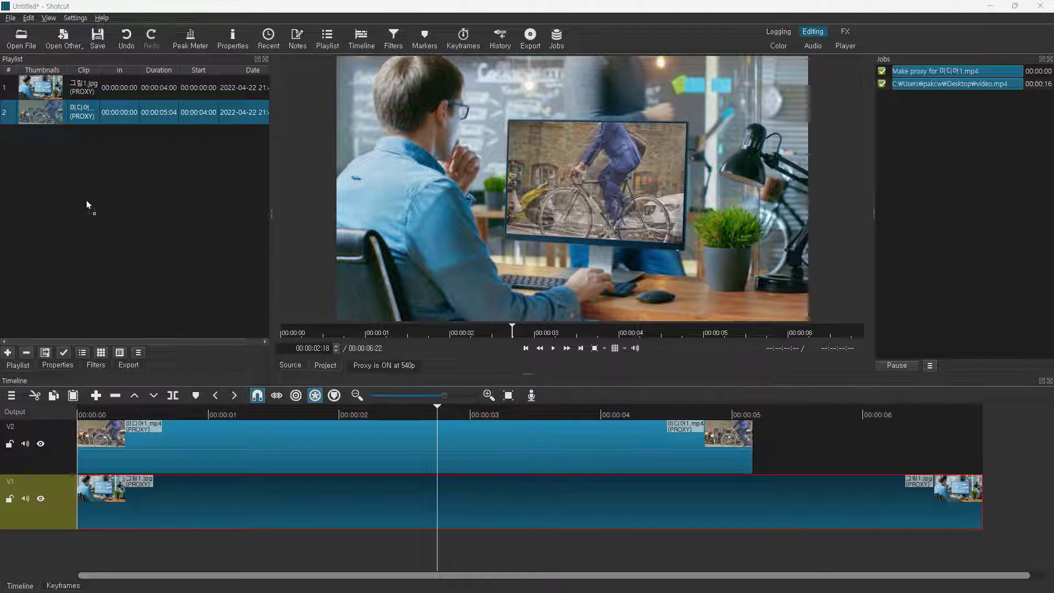
drag(87, 205, 86, 205)
drag(44, 142, 814, 448)
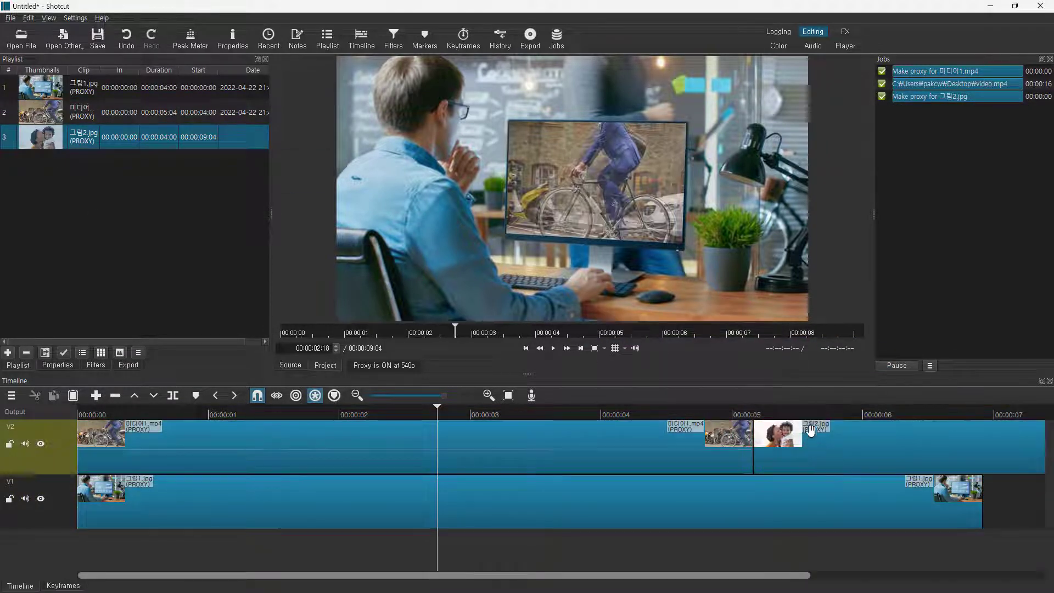
Compare the filters and preview of the 그림2.jpg clip with those of the 미디어1.mp4 clip on V2
click(816, 416)
click(859, 447)
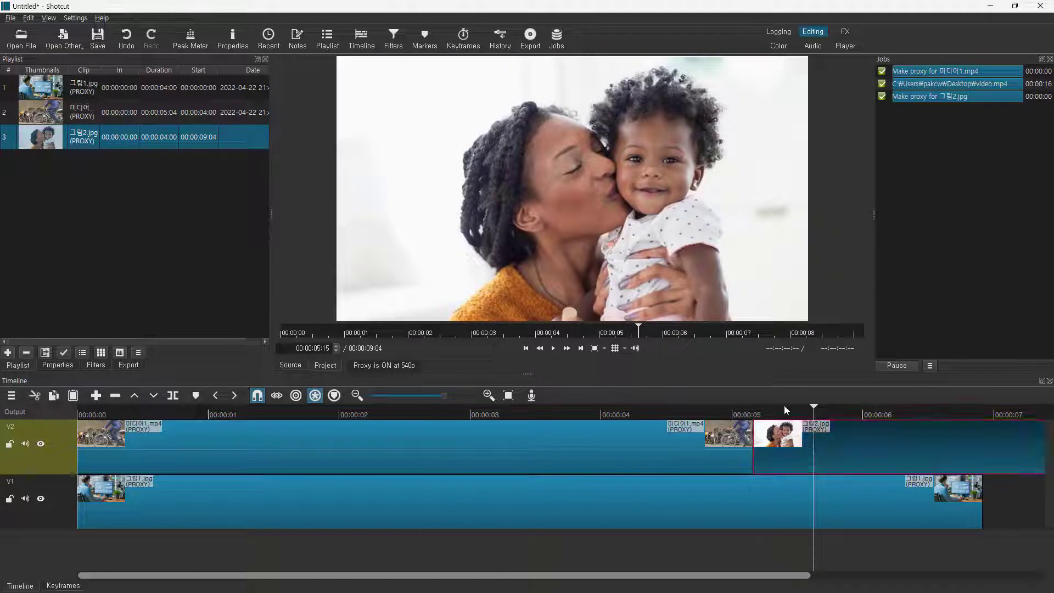
click(107, 367)
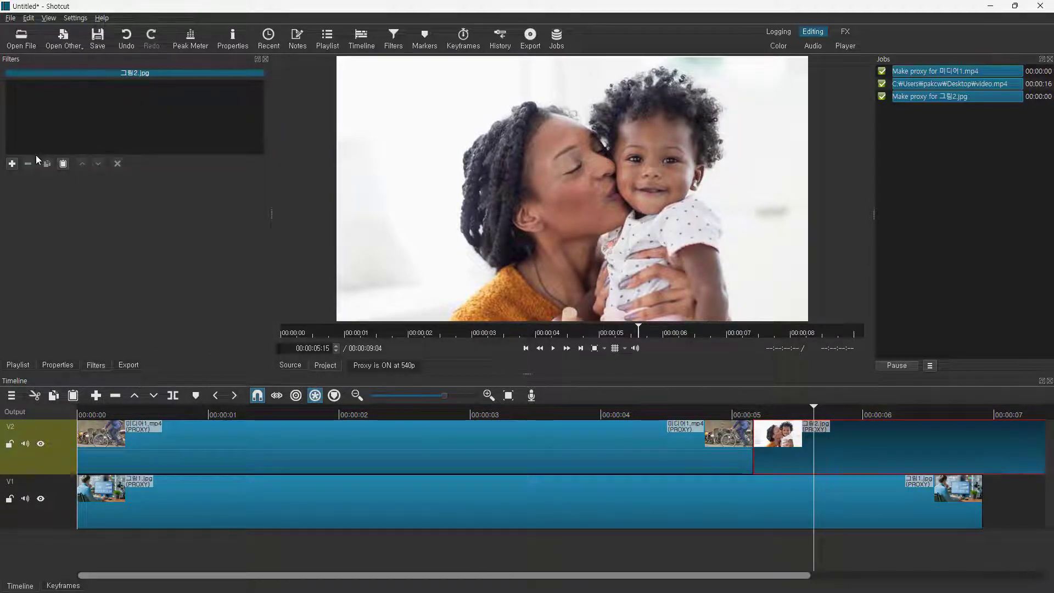
click(651, 457)
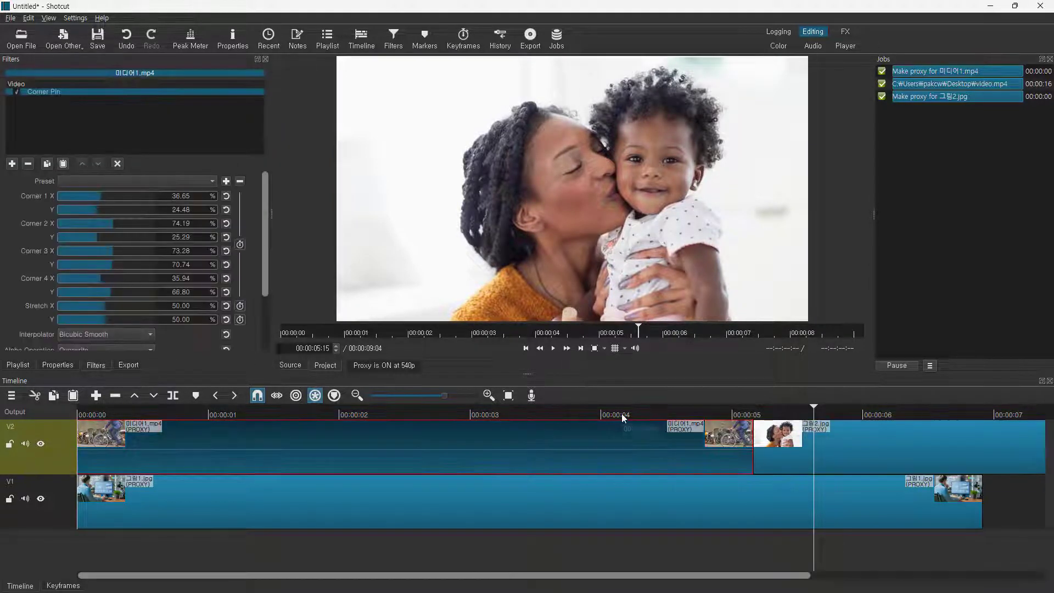
click(621, 414)
click(827, 434)
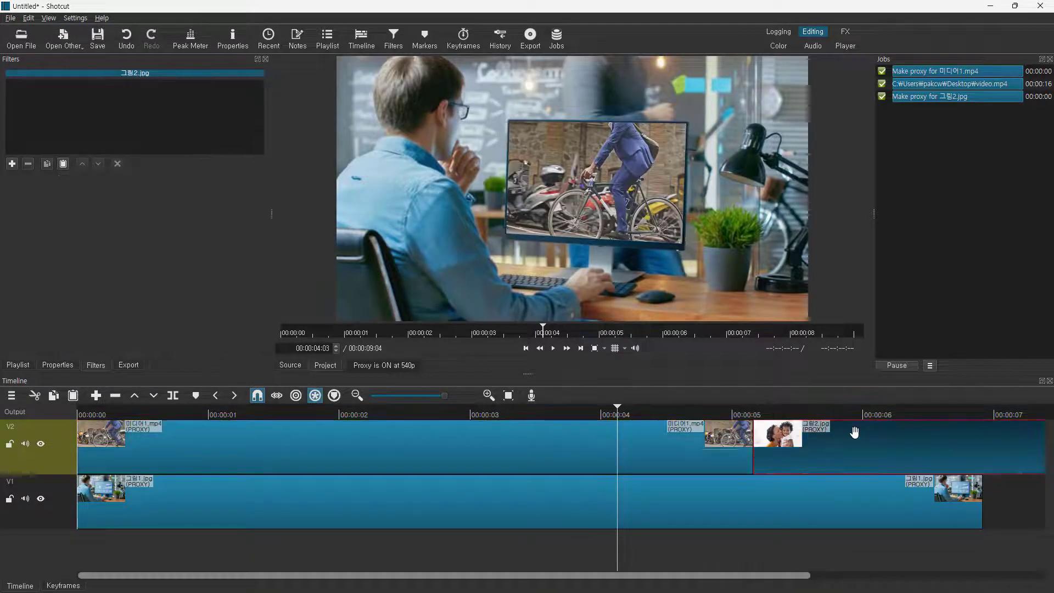
Copy the Corner Pin filter from the 미디어1.mp4 clip and paste it onto the 그림2.jpg clip
click(646, 437)
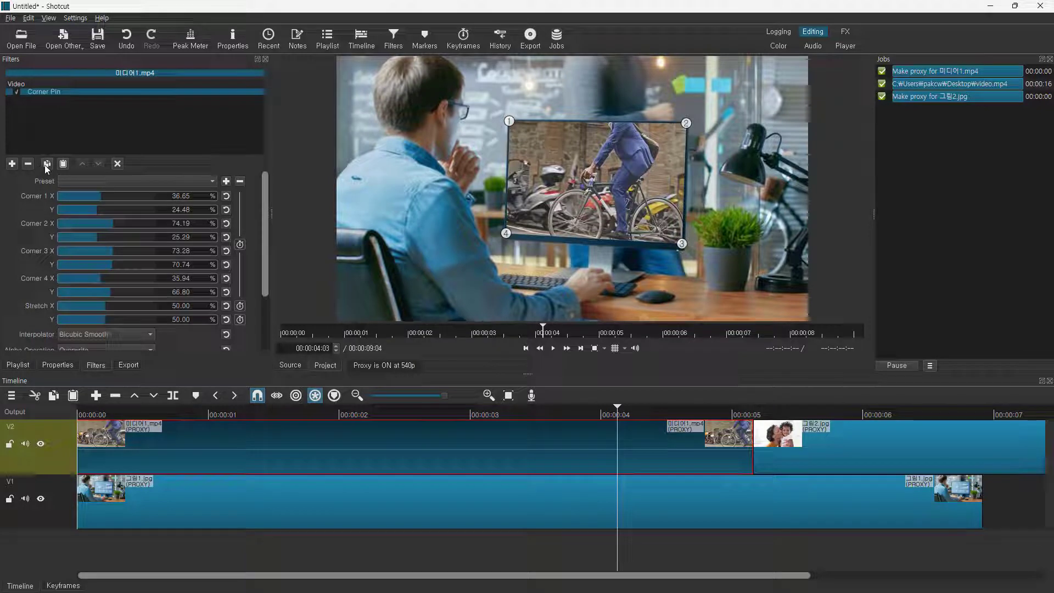
click(822, 443)
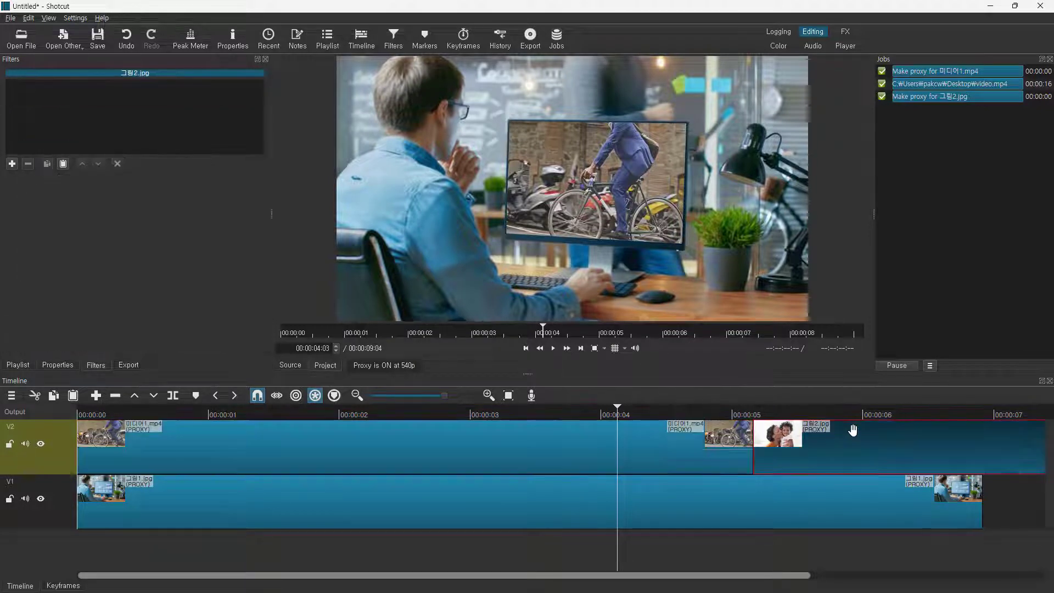
click(855, 421)
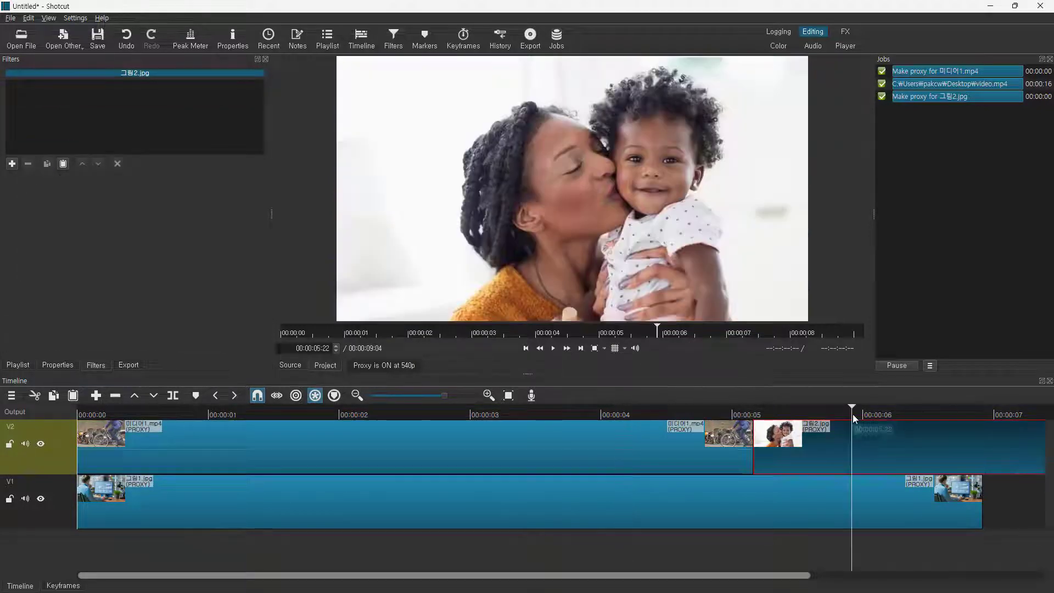
click(64, 163)
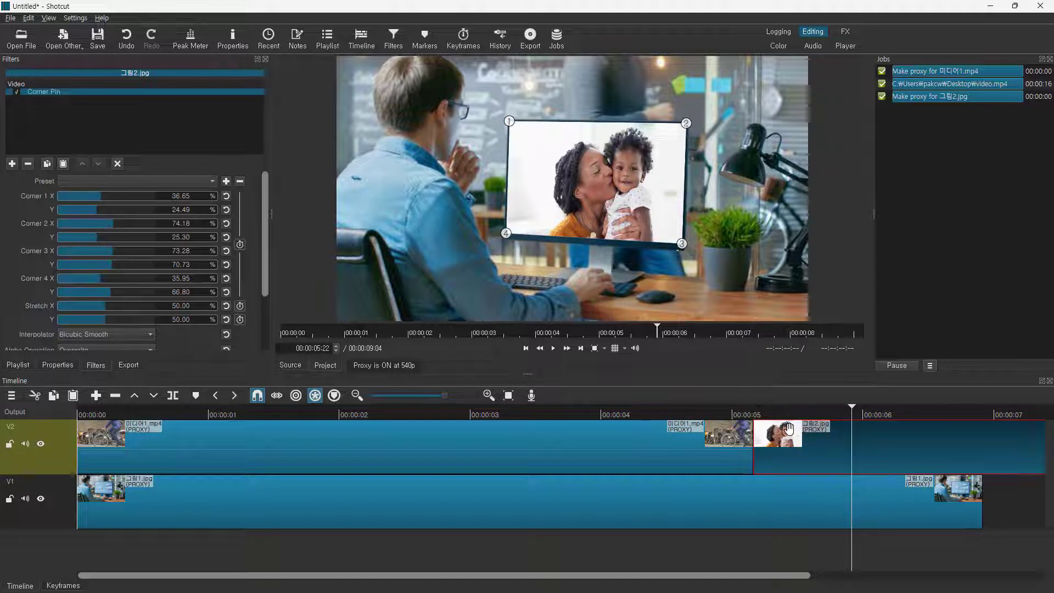
Check how the 미디어1.mp4 and 그림2.jpg clips fit the monitor by viewing frames within each clip
click(672, 447)
click(667, 413)
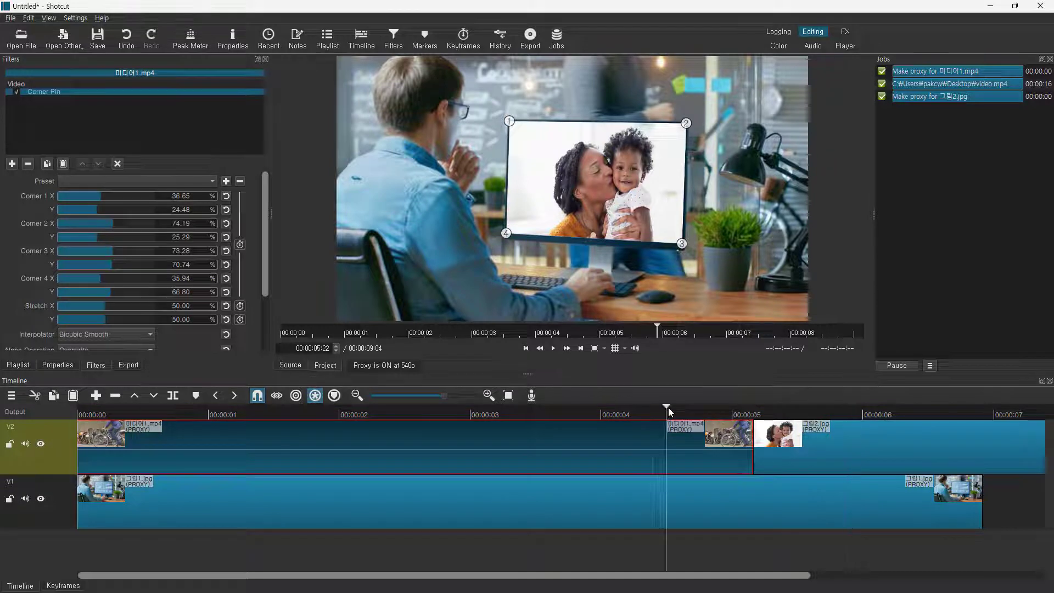
click(792, 443)
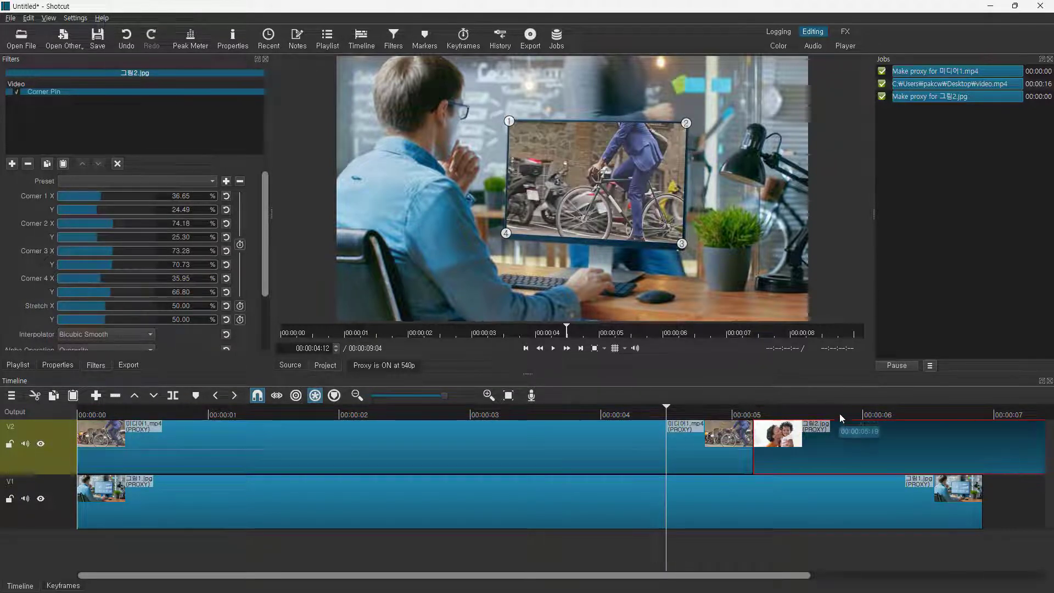
click(835, 415)
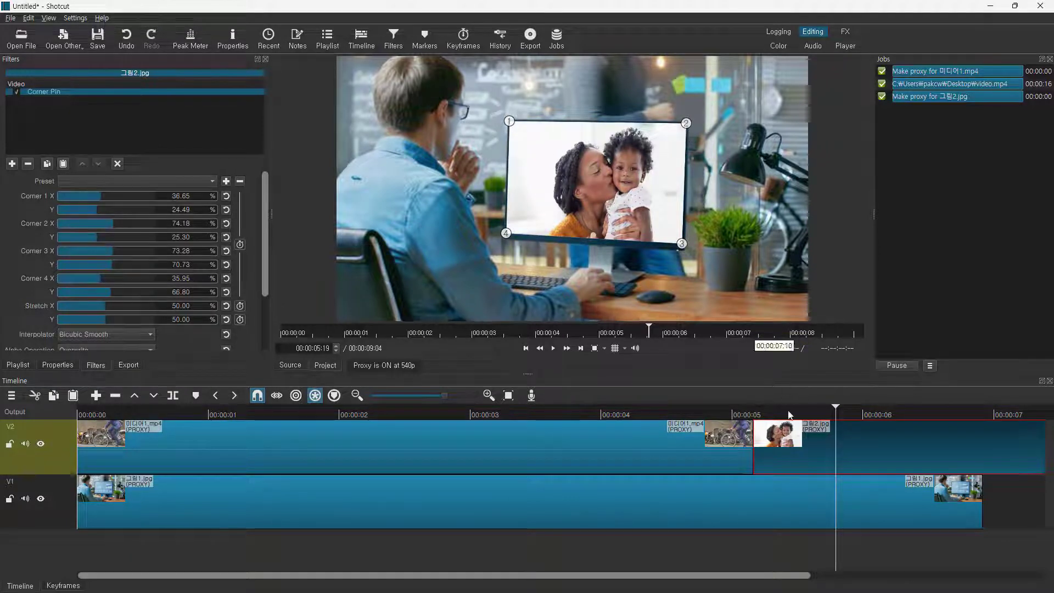
click(779, 542)
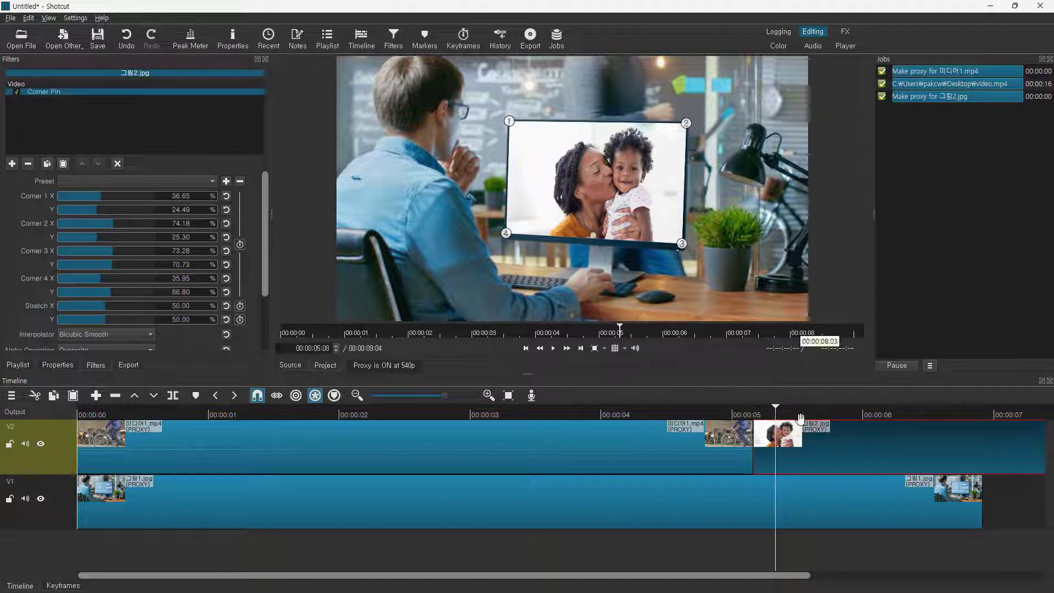
drag(775, 408, 808, 408)
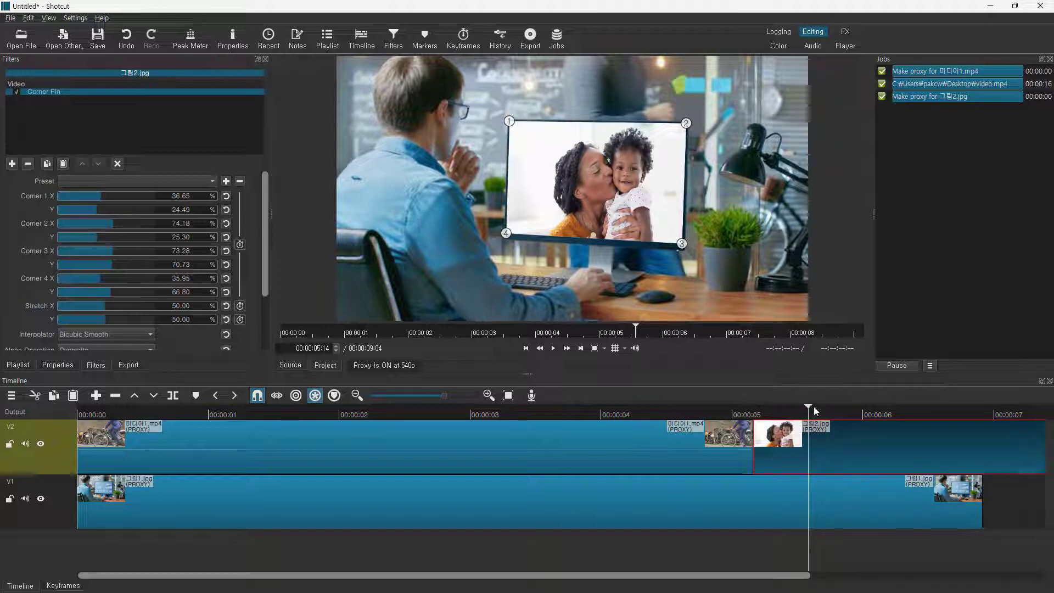
Try to export the current frame at 00:00:05:14 as a still image
click(11, 20)
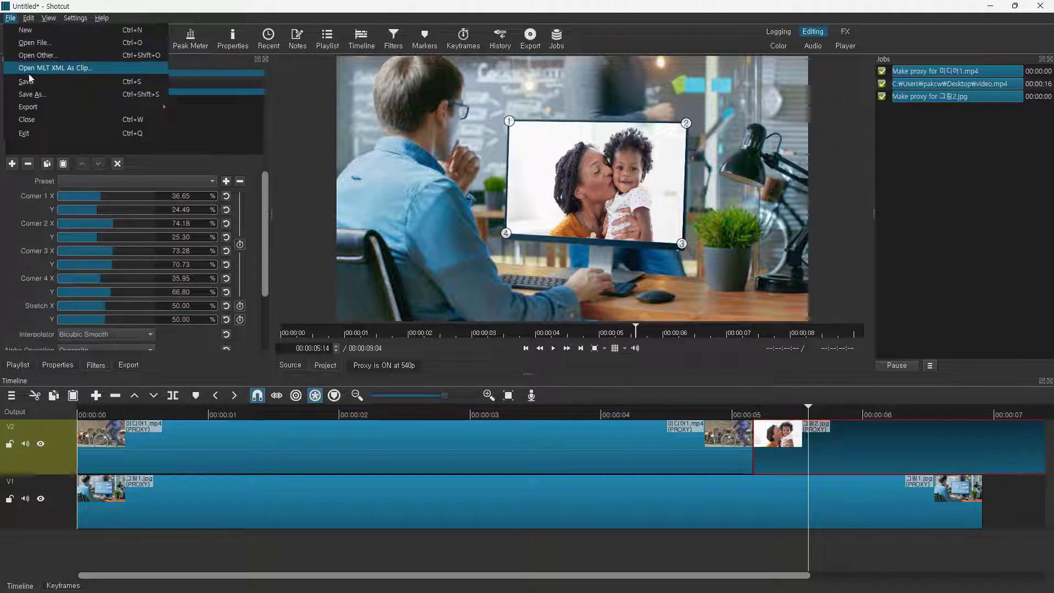
mouse_move(37, 112)
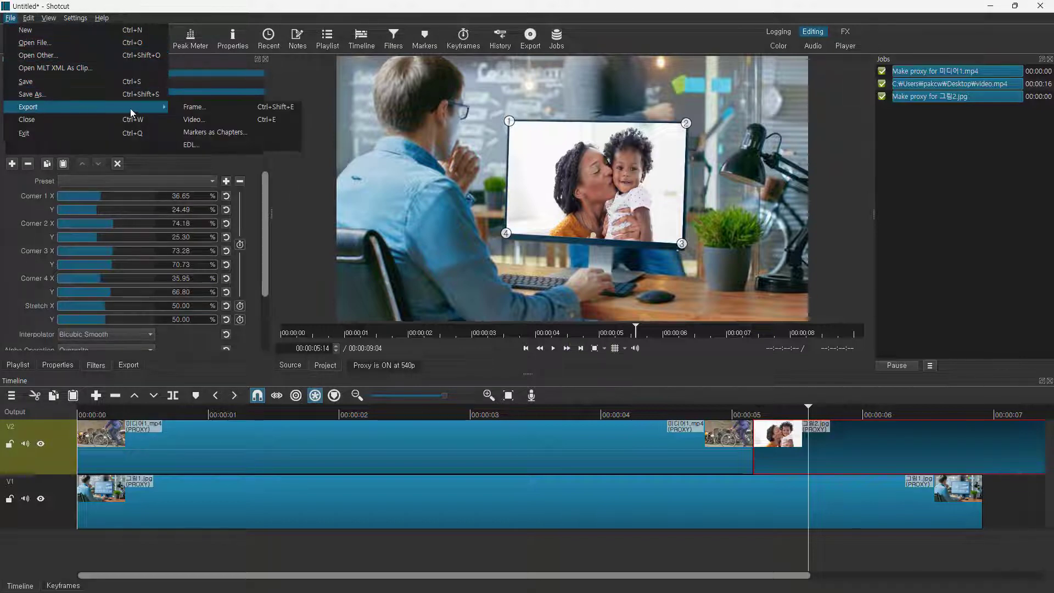
click(196, 107)
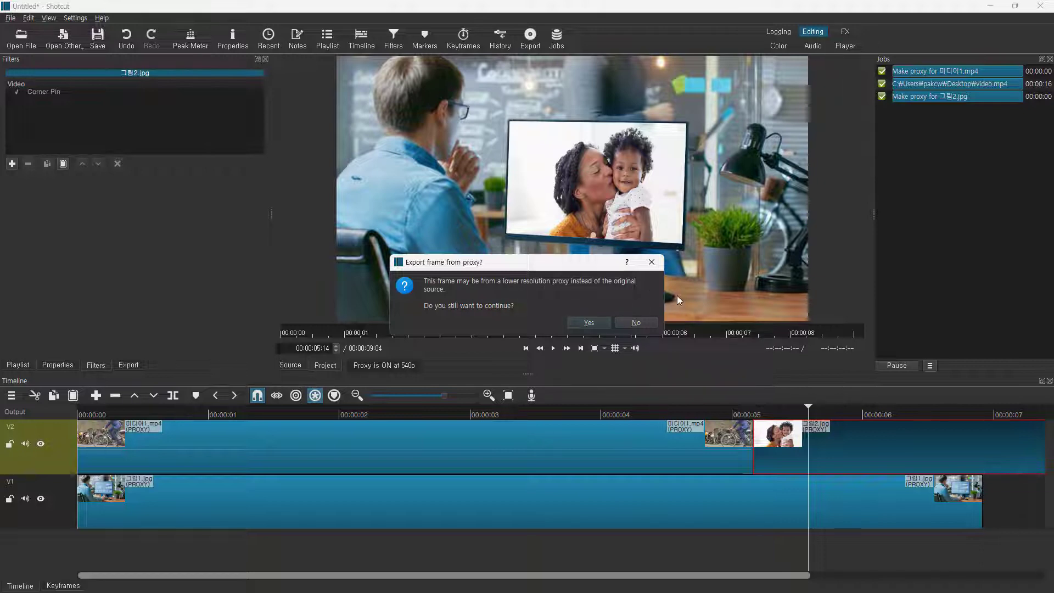
click(652, 262)
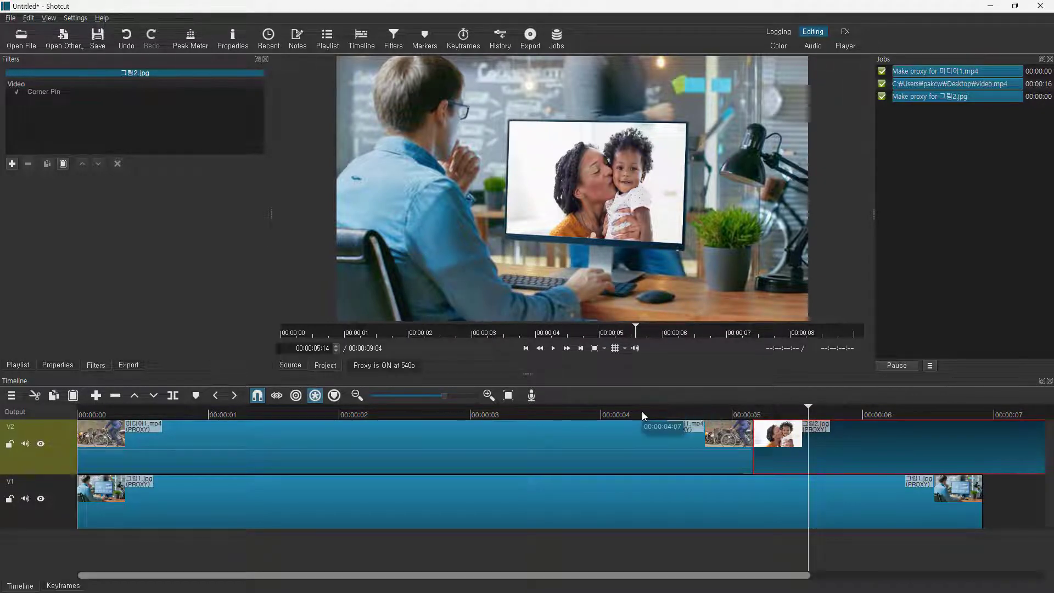
View the composite at 00:00:03:14 in the 미디어1.mp4 clip and at 00:00:05:18 in the 그림2.jpg clip
click(631, 437)
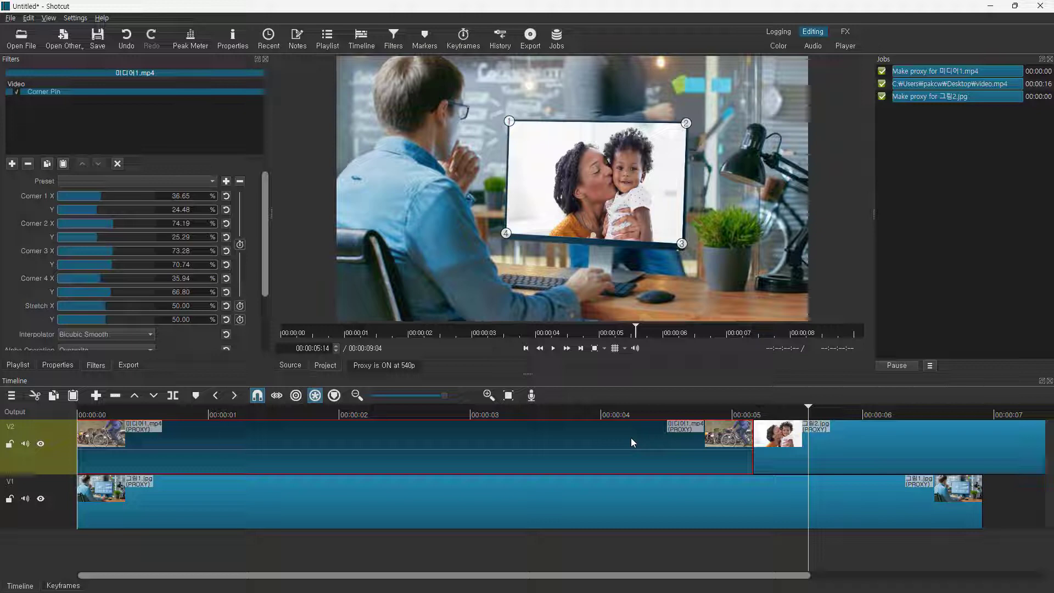
click(547, 416)
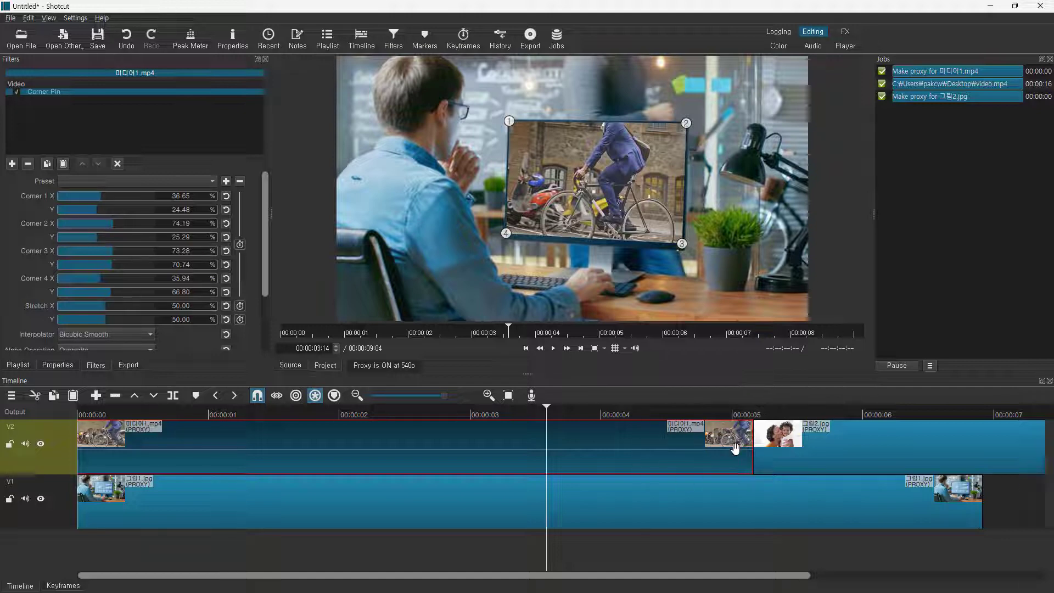
click(831, 416)
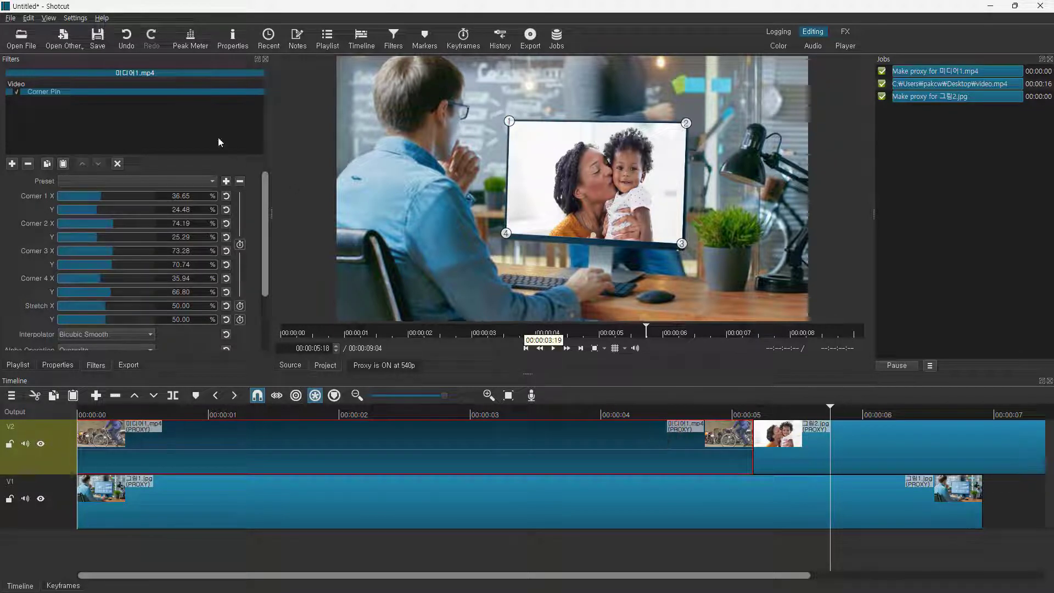
Turn off the use of proxies for the project
click(75, 18)
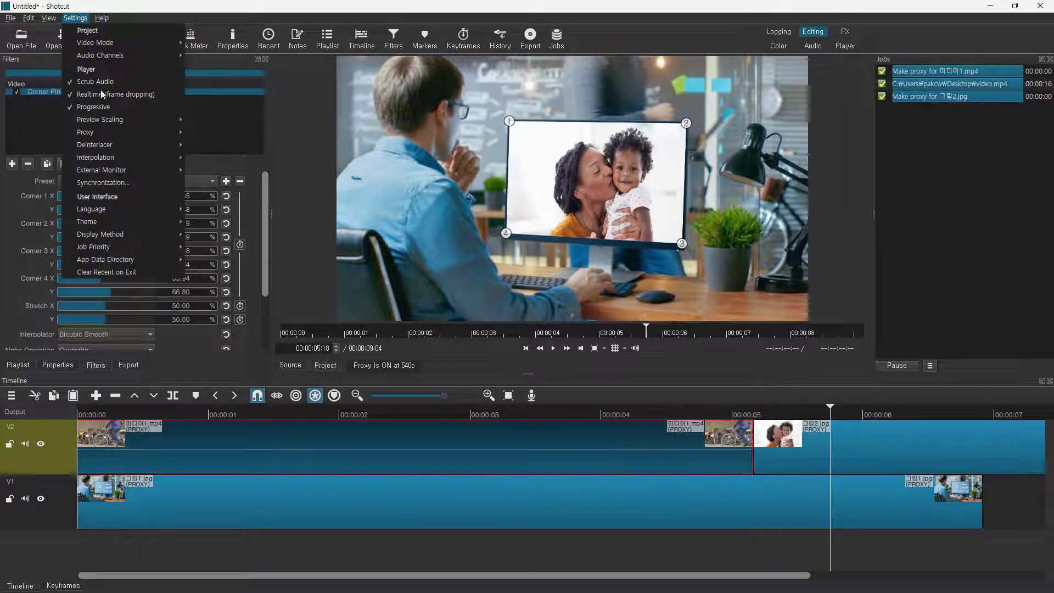
mouse_move(112, 133)
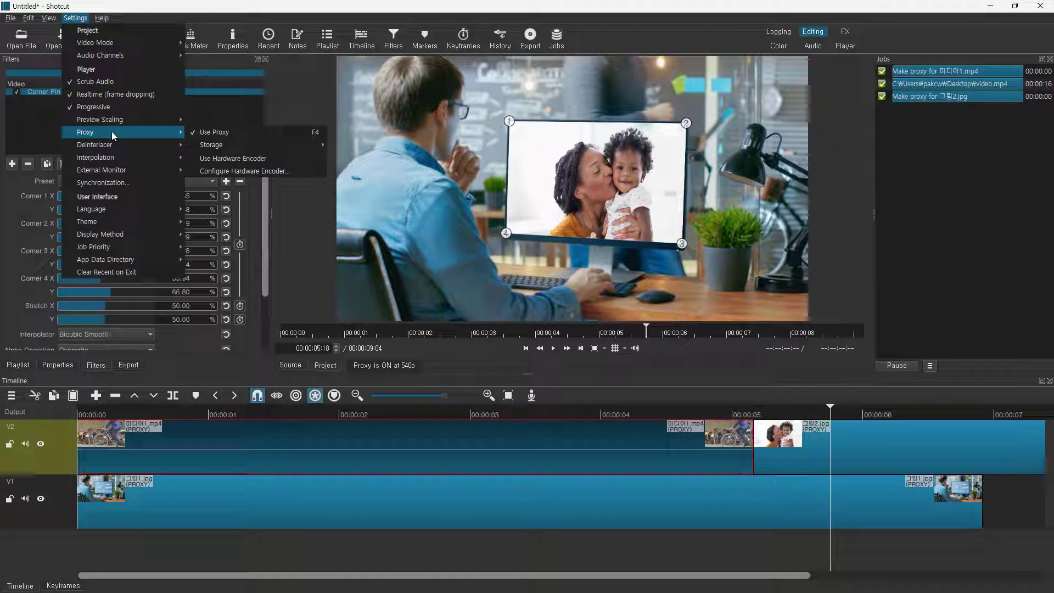
click(216, 135)
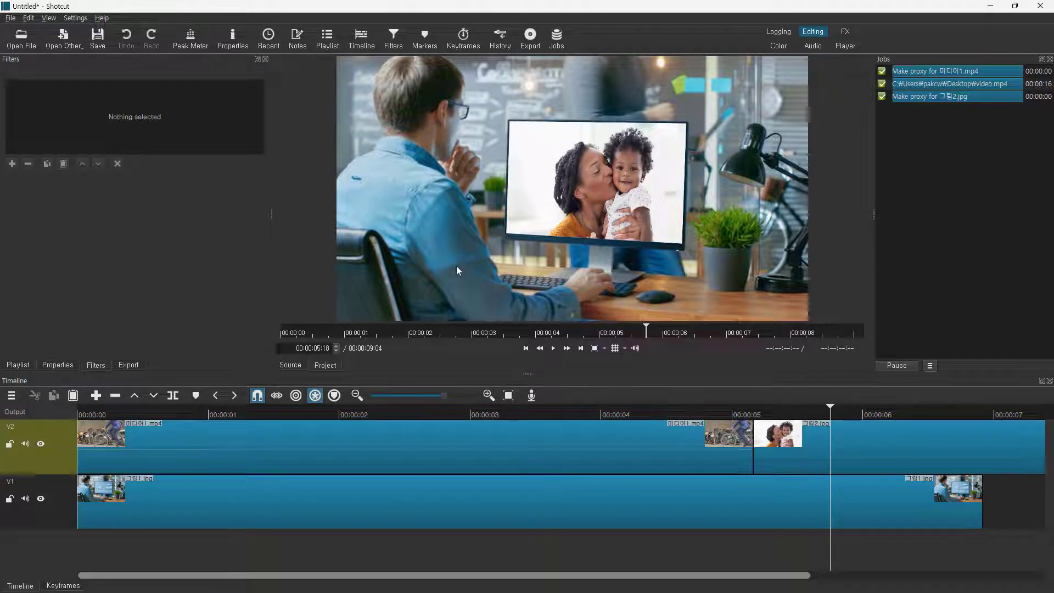
Turn proxy use back on, agreeing to create missing proxies for every project file, and switch proxy use off again
click(75, 18)
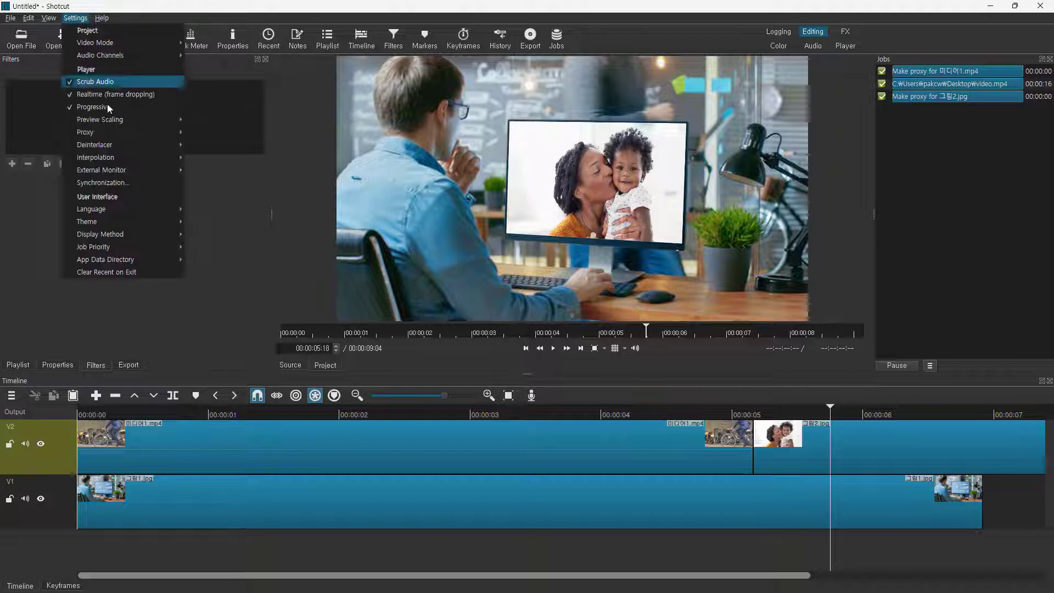
mouse_move(114, 134)
click(210, 132)
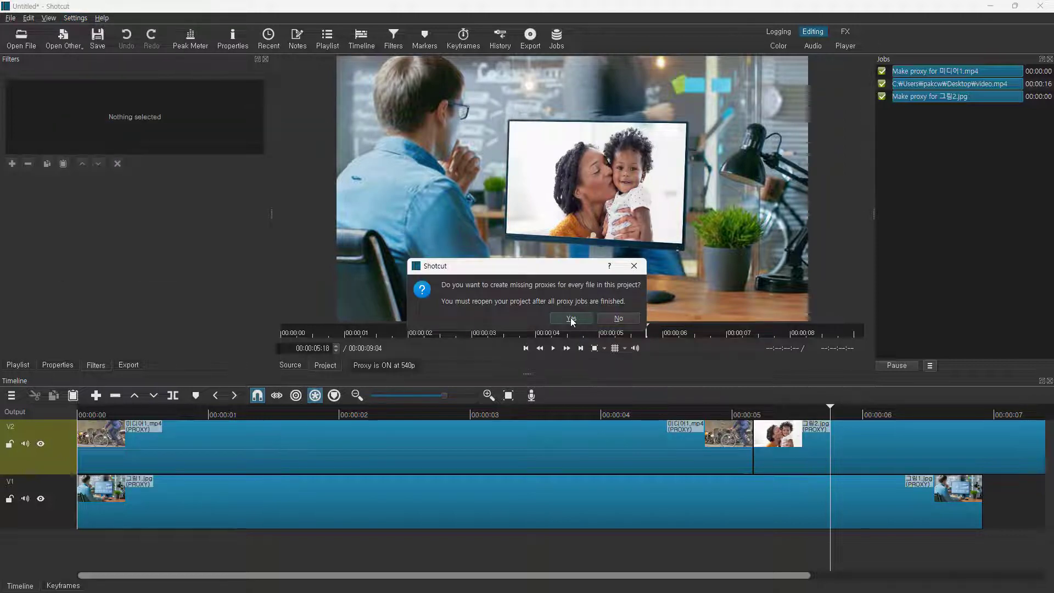
click(572, 319)
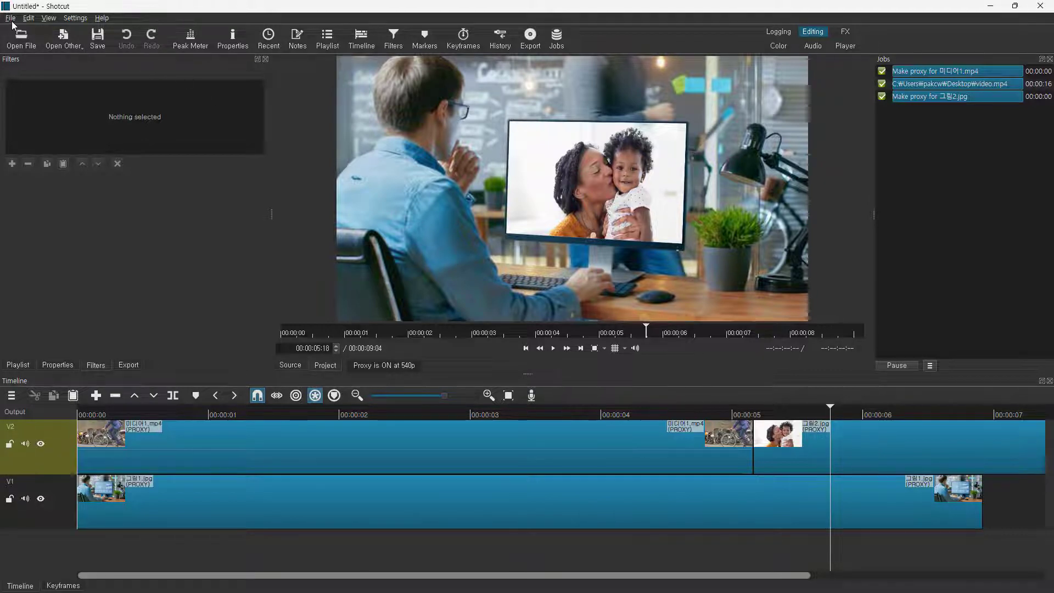
click(77, 19)
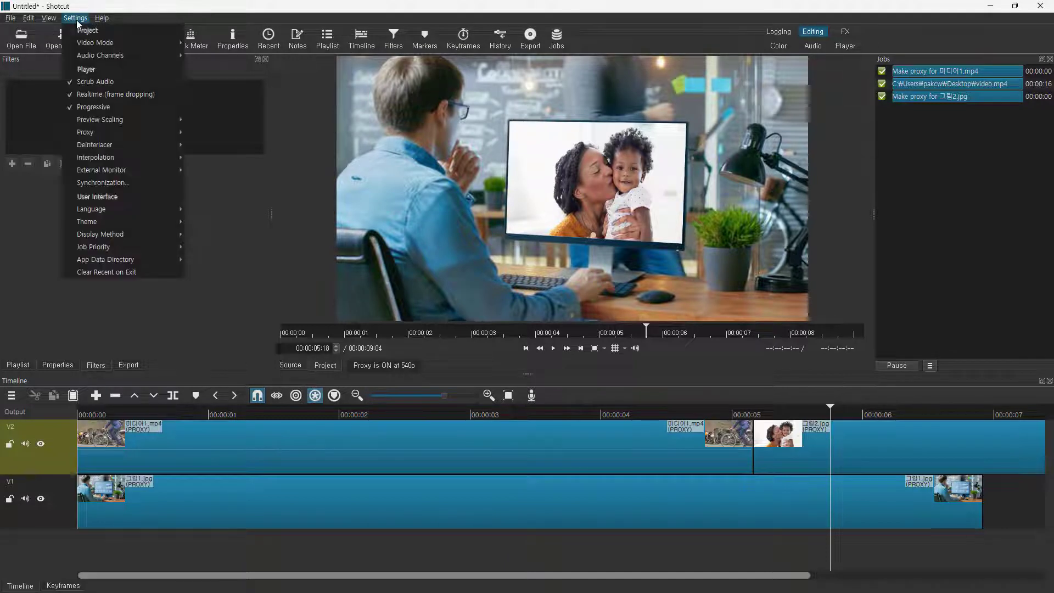
click(208, 138)
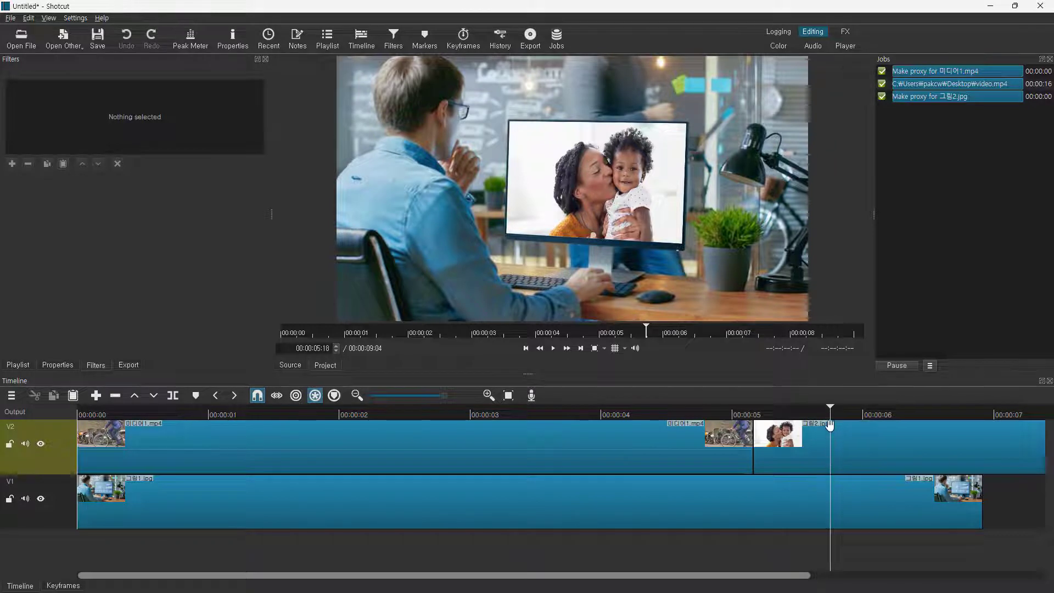
Export the frame at 00:00:05:18 as the PNG image Shotcut_00_00_05_750.png in the 바탕 화면 folder
click(10, 18)
mouse_move(157, 108)
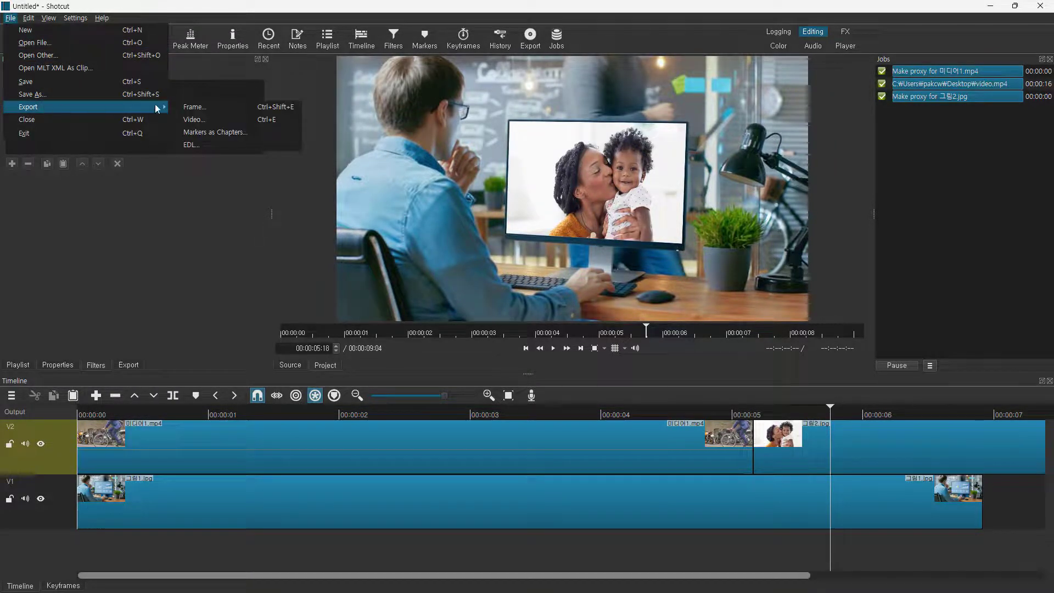
click(214, 107)
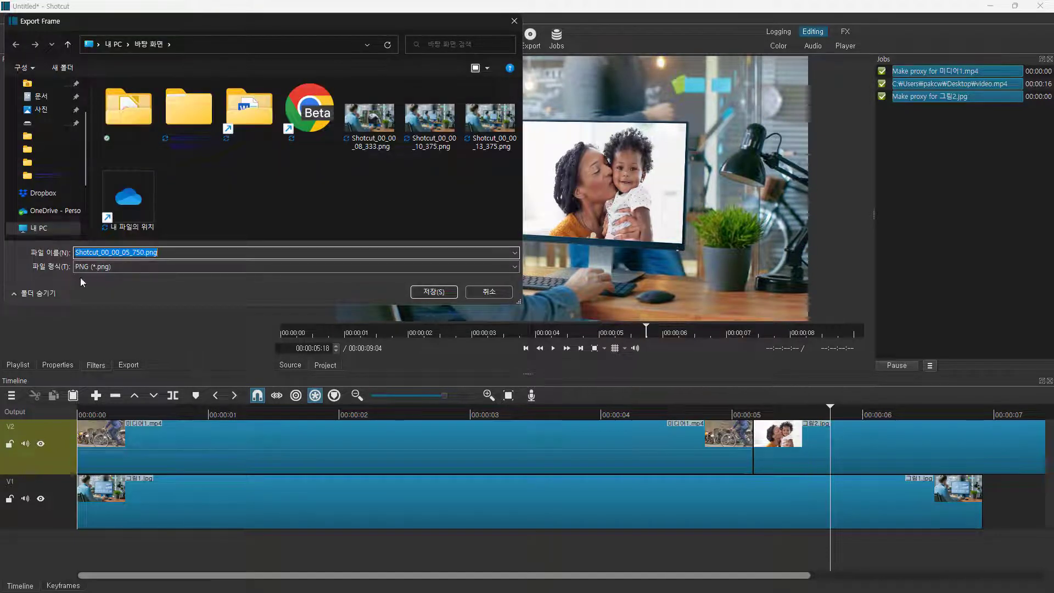
click(431, 292)
Switch to the PowerPoint presentation and add a new blank slide after slide 5
key(alt+Tab)
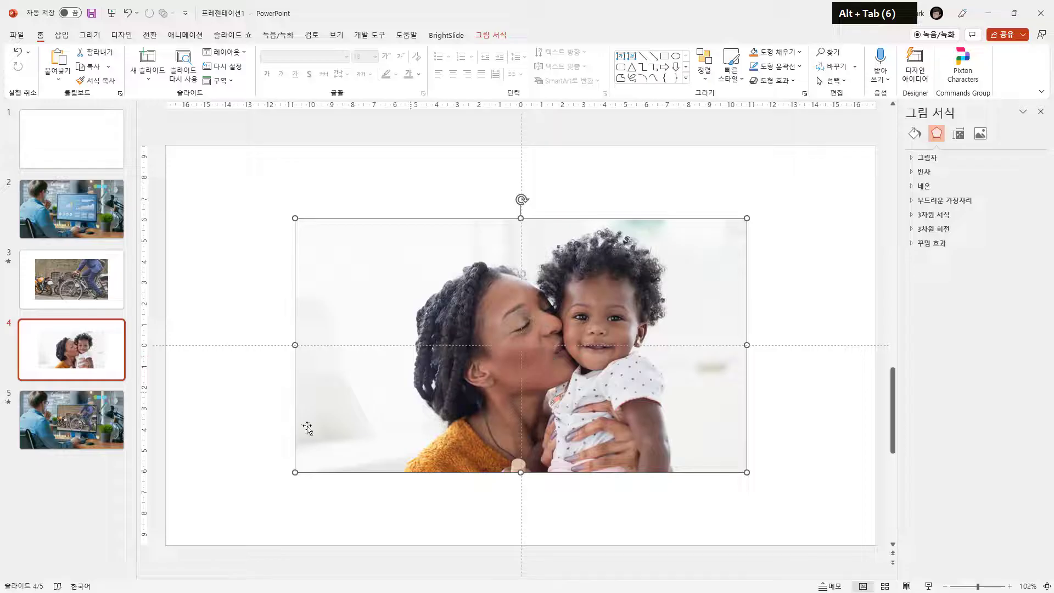
right_click(84, 481)
click(132, 525)
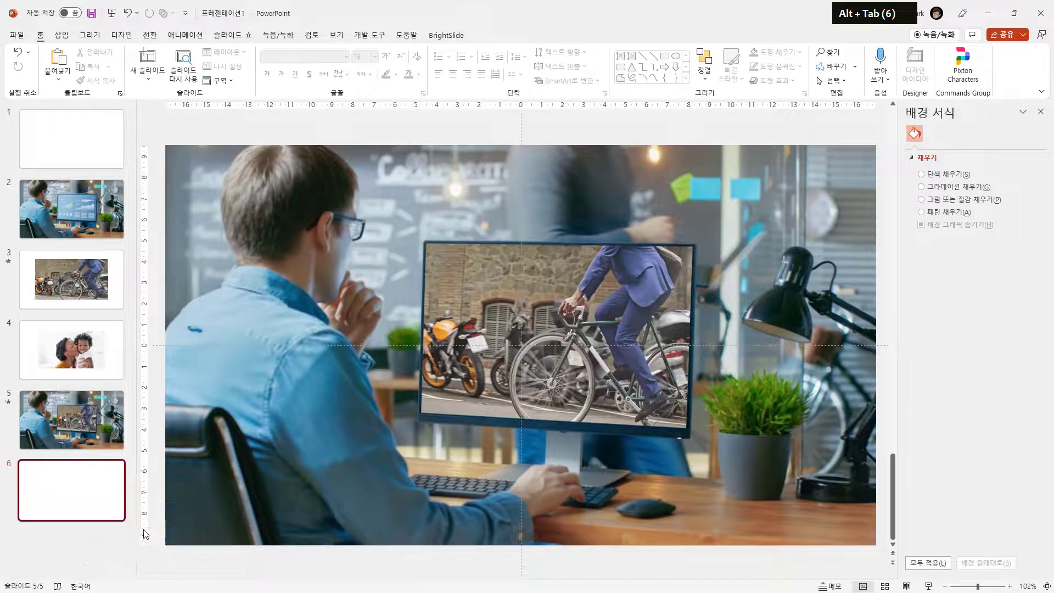